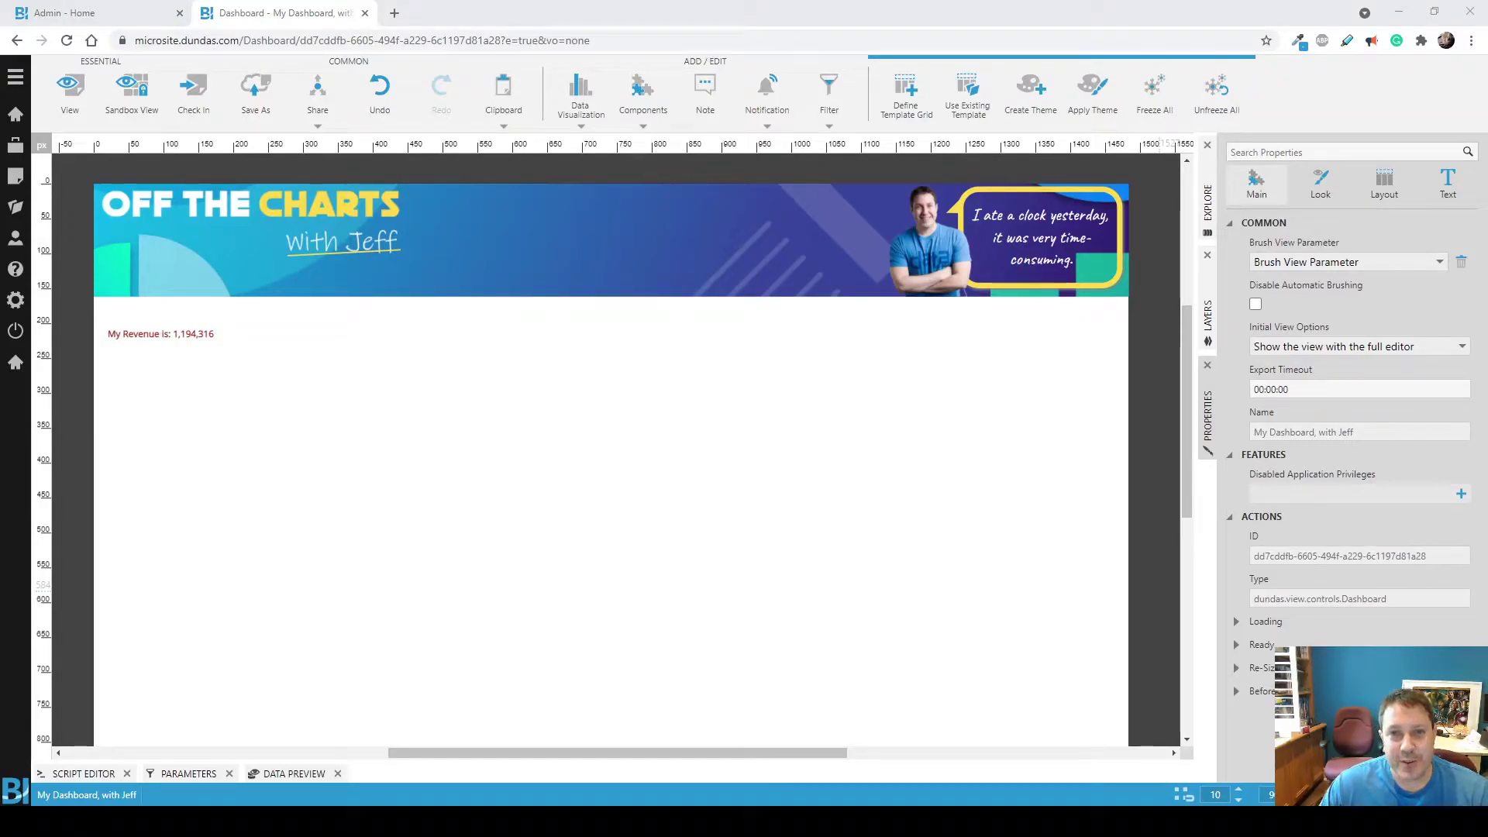
Switch from the dashboard designer to the 'Admin - Home' overview page.
left_click(90, 13)
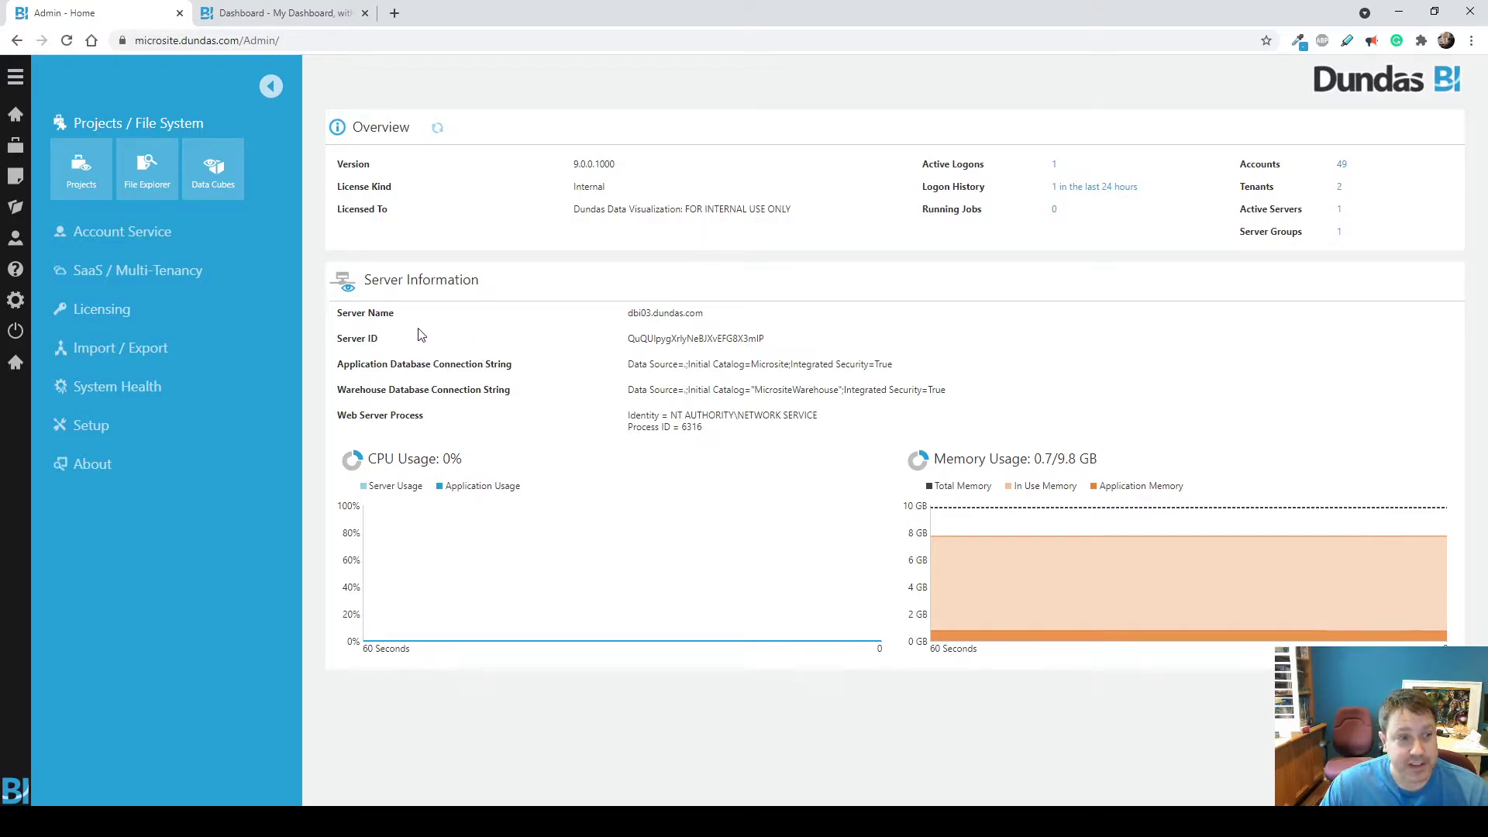
Expand Setup in the admin sidebar and open Static Resources.
left_click(87, 423)
left_click(70, 549)
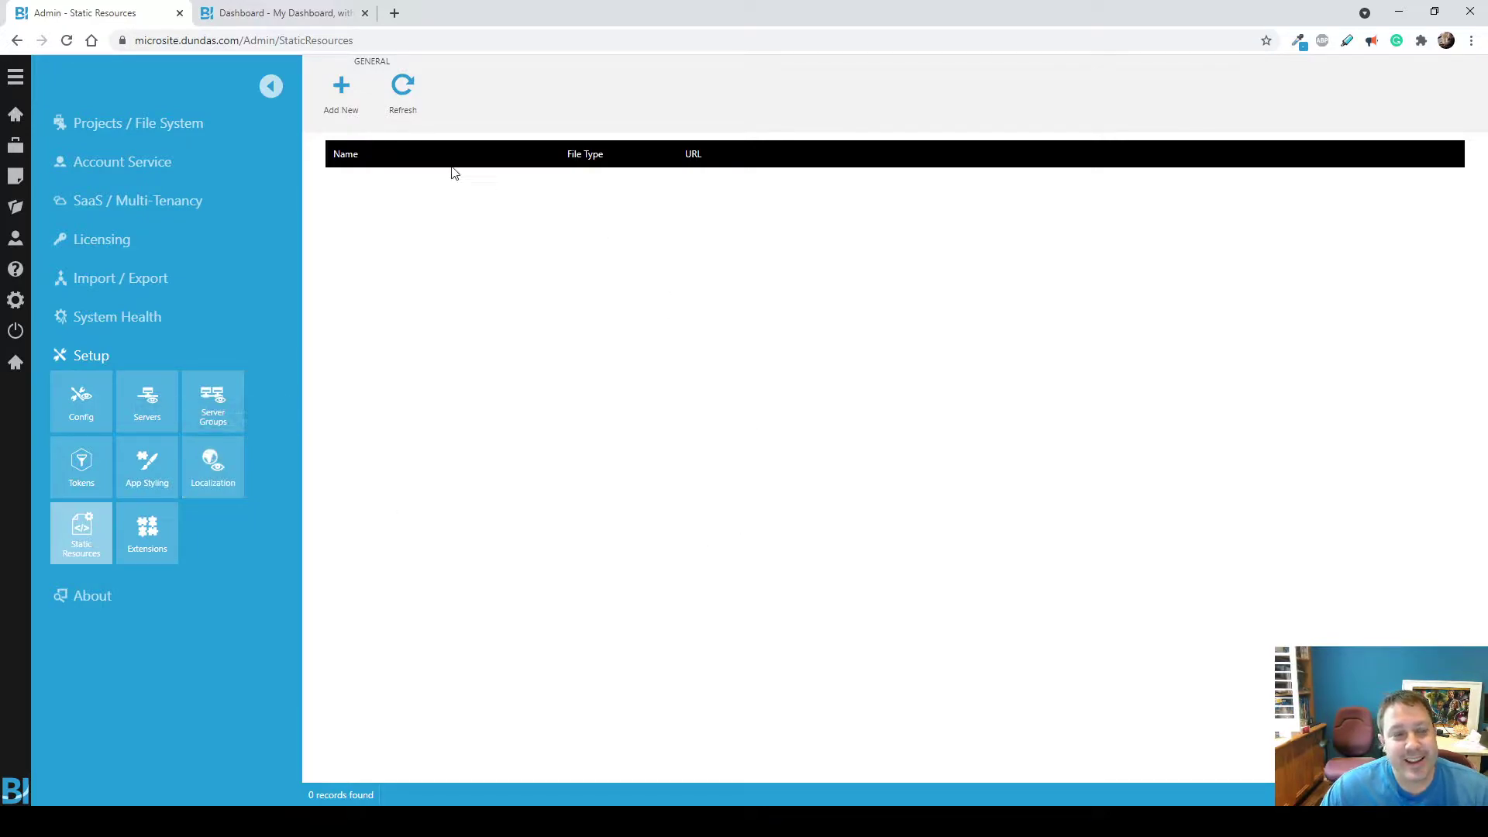
Add a new static resource of Custom file type with MIME type application/x-font-opentype.
left_click(344, 113)
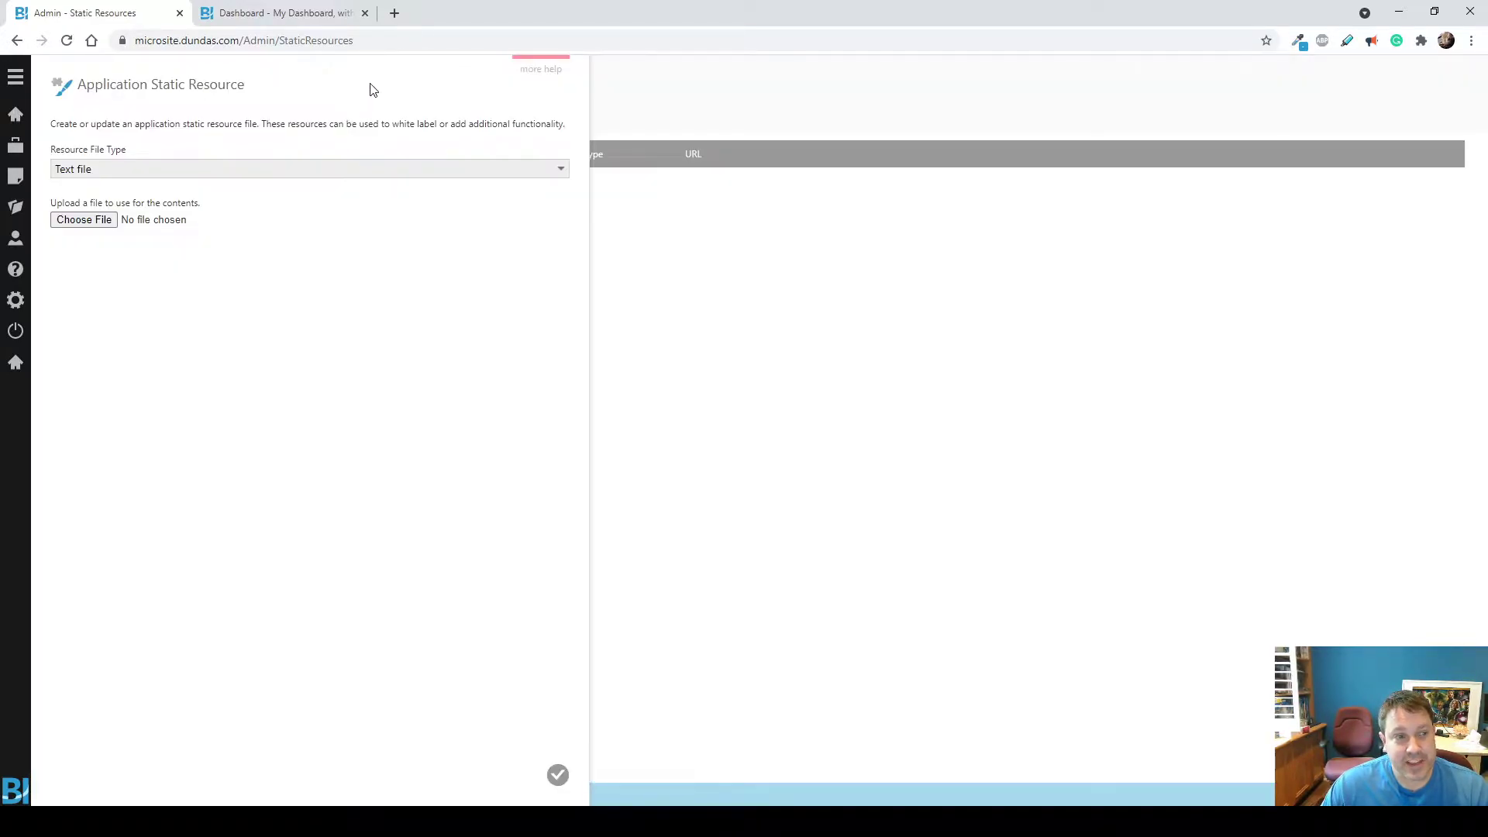
left_click(380, 170)
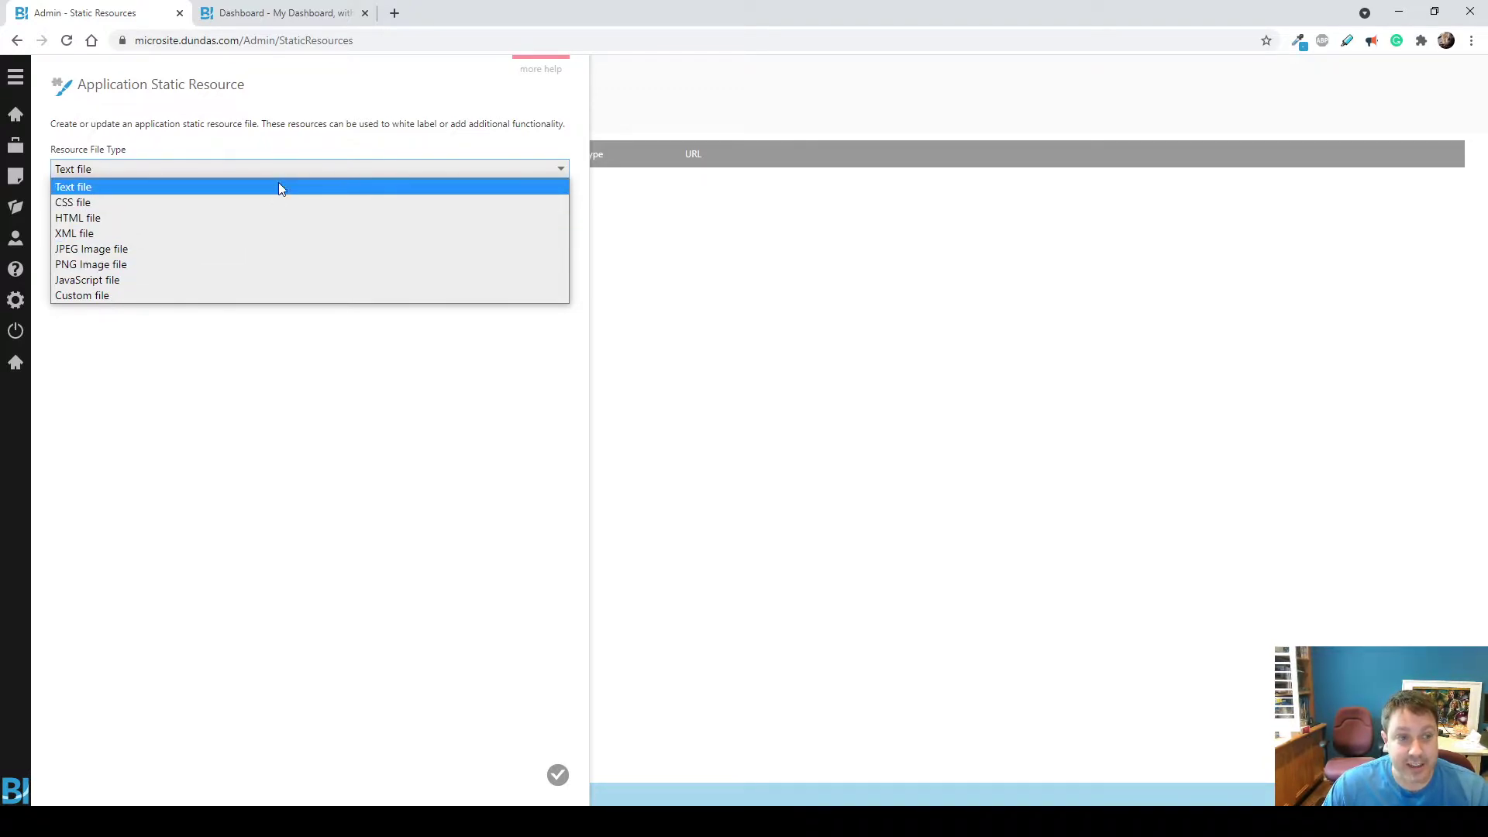
left_click(377, 136)
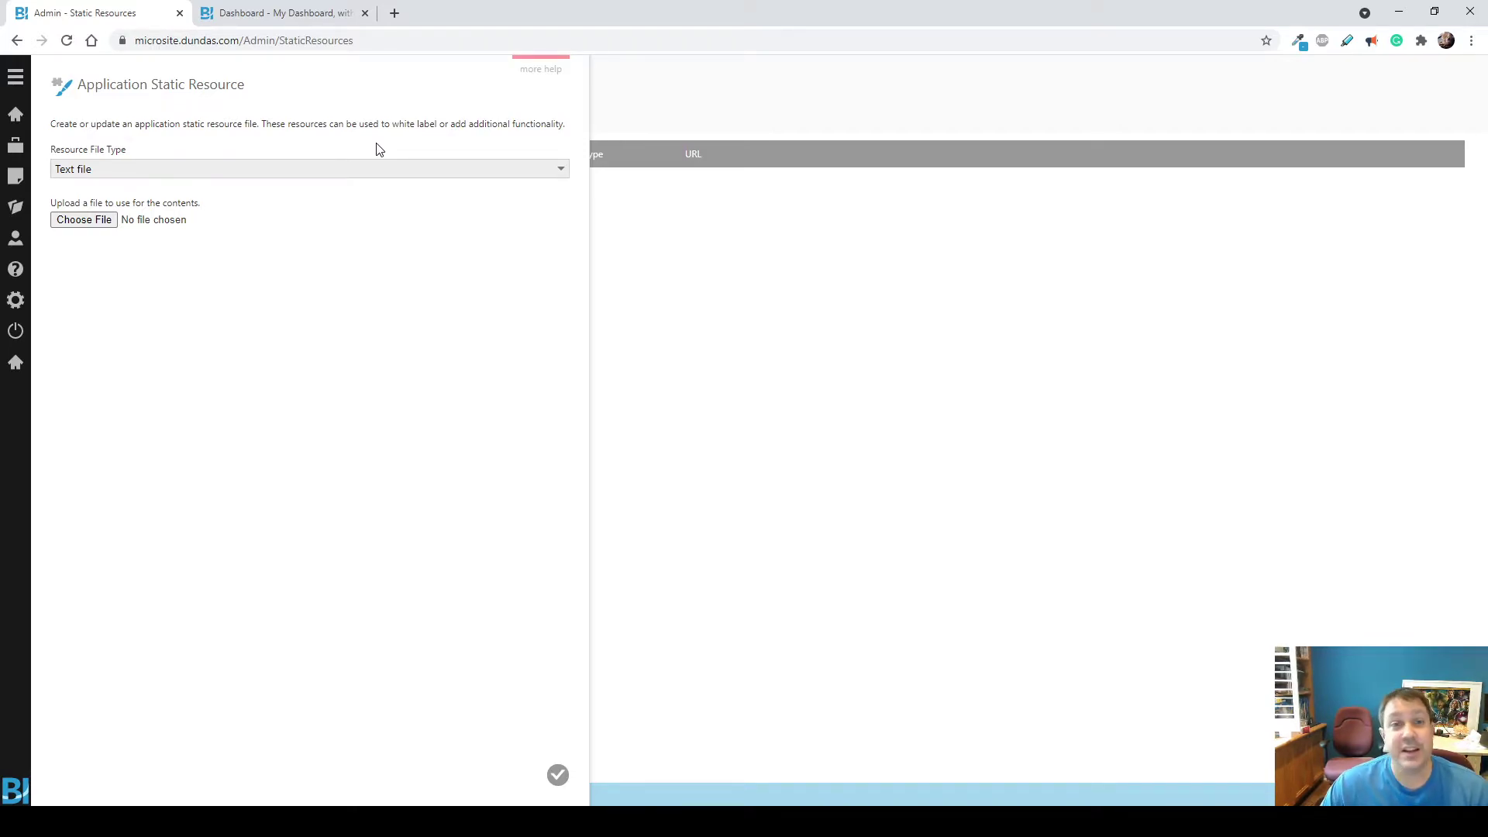
left_click(222, 169)
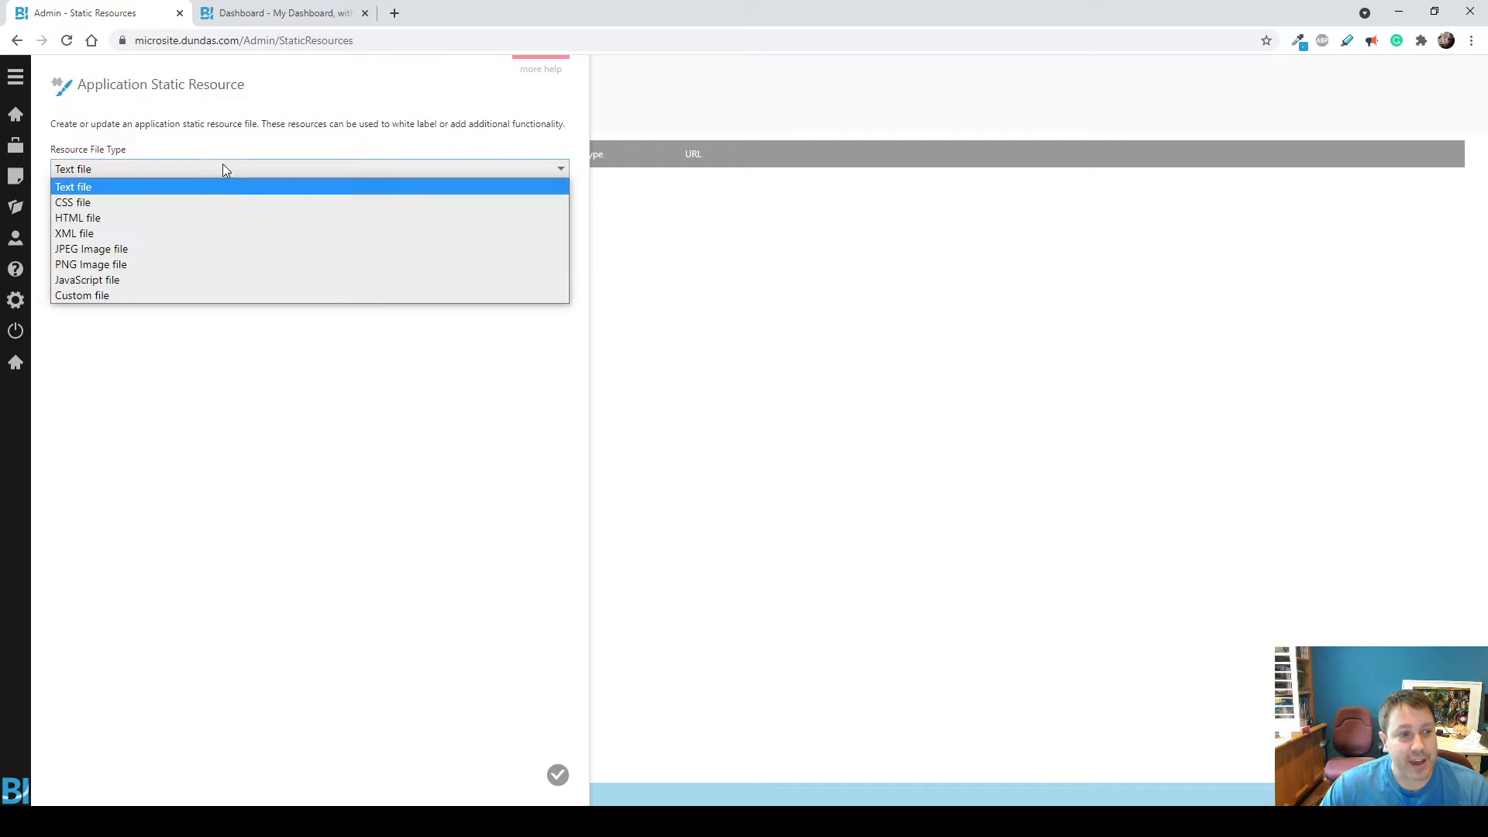
left_click(155, 298)
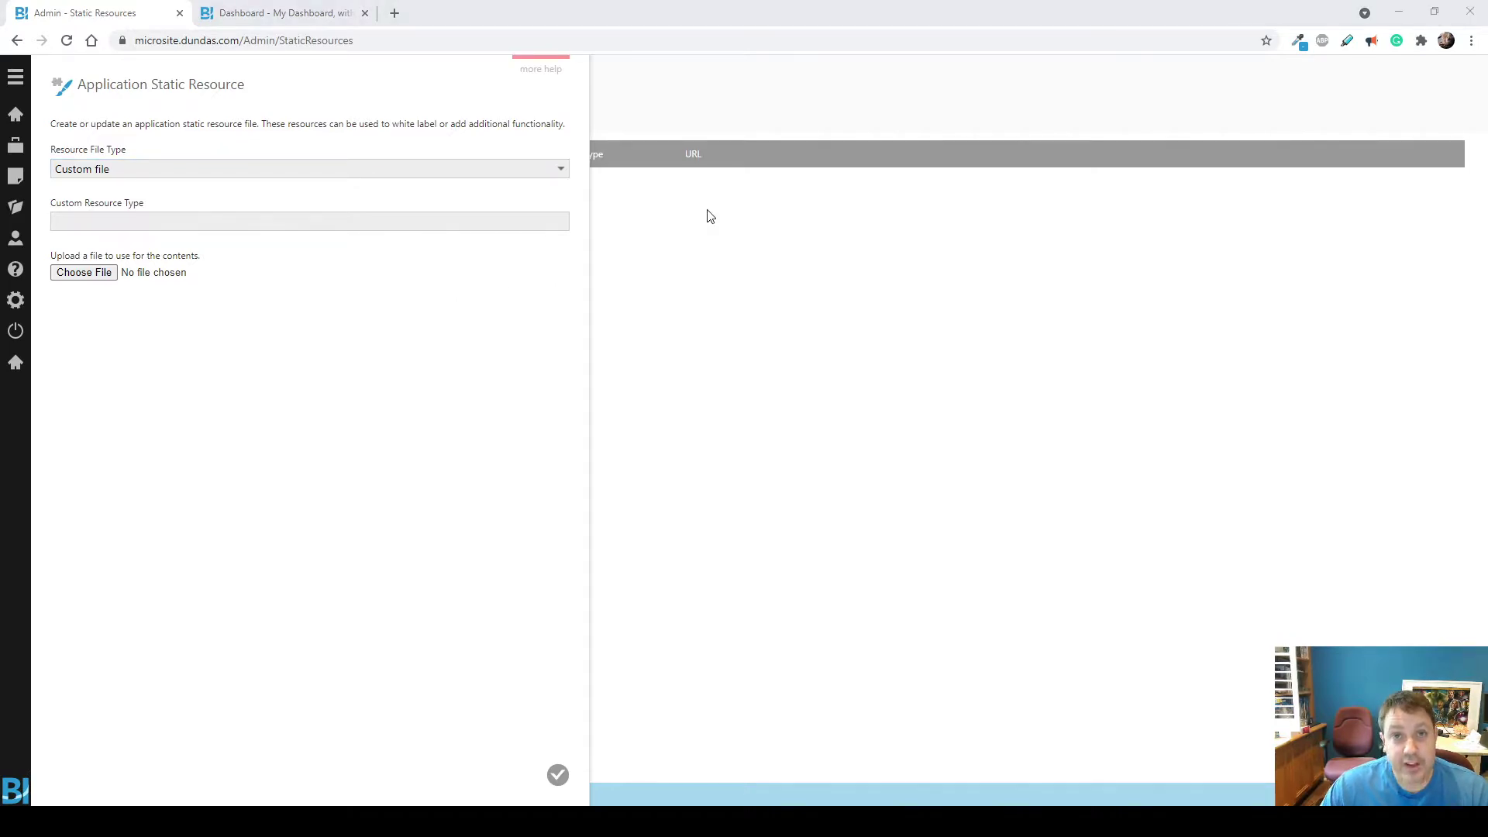
left_click(100, 221)
type("application/x-font-opentype")
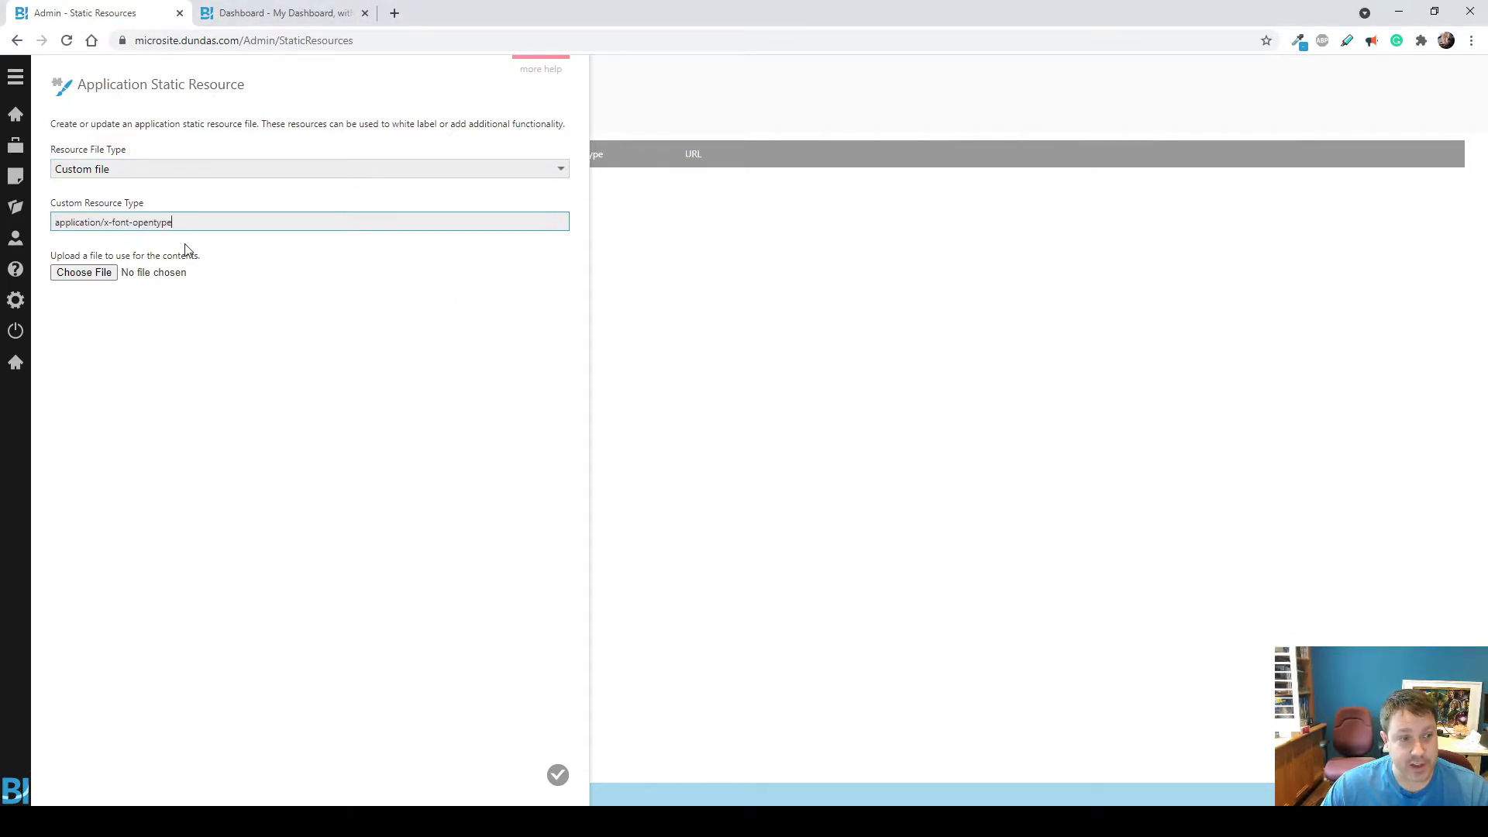
left_click(102, 275)
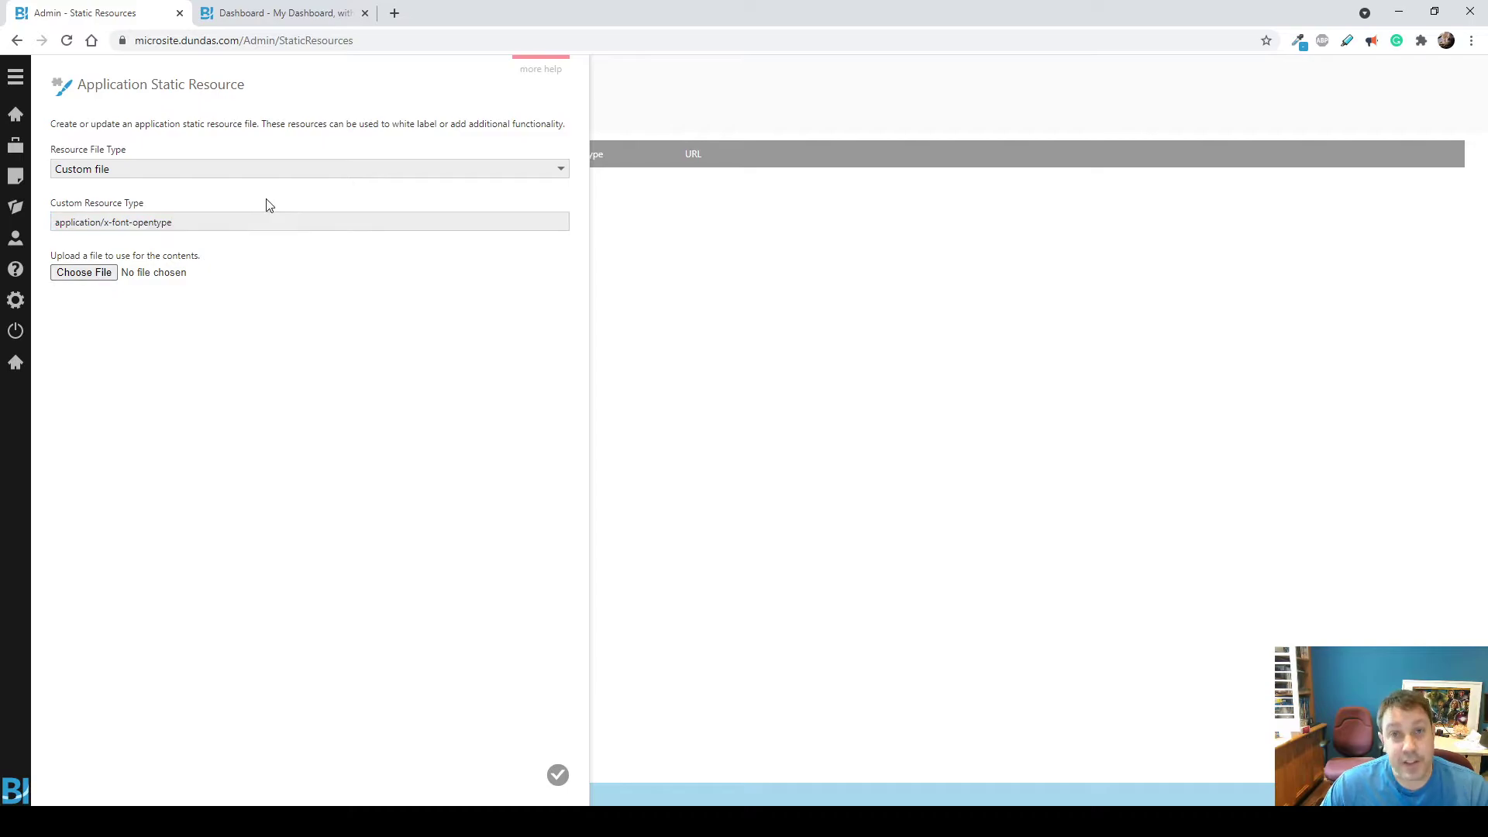
Upload orange juice 2.0.ttf as the resource file and copy its URL.
left_click(82, 274)
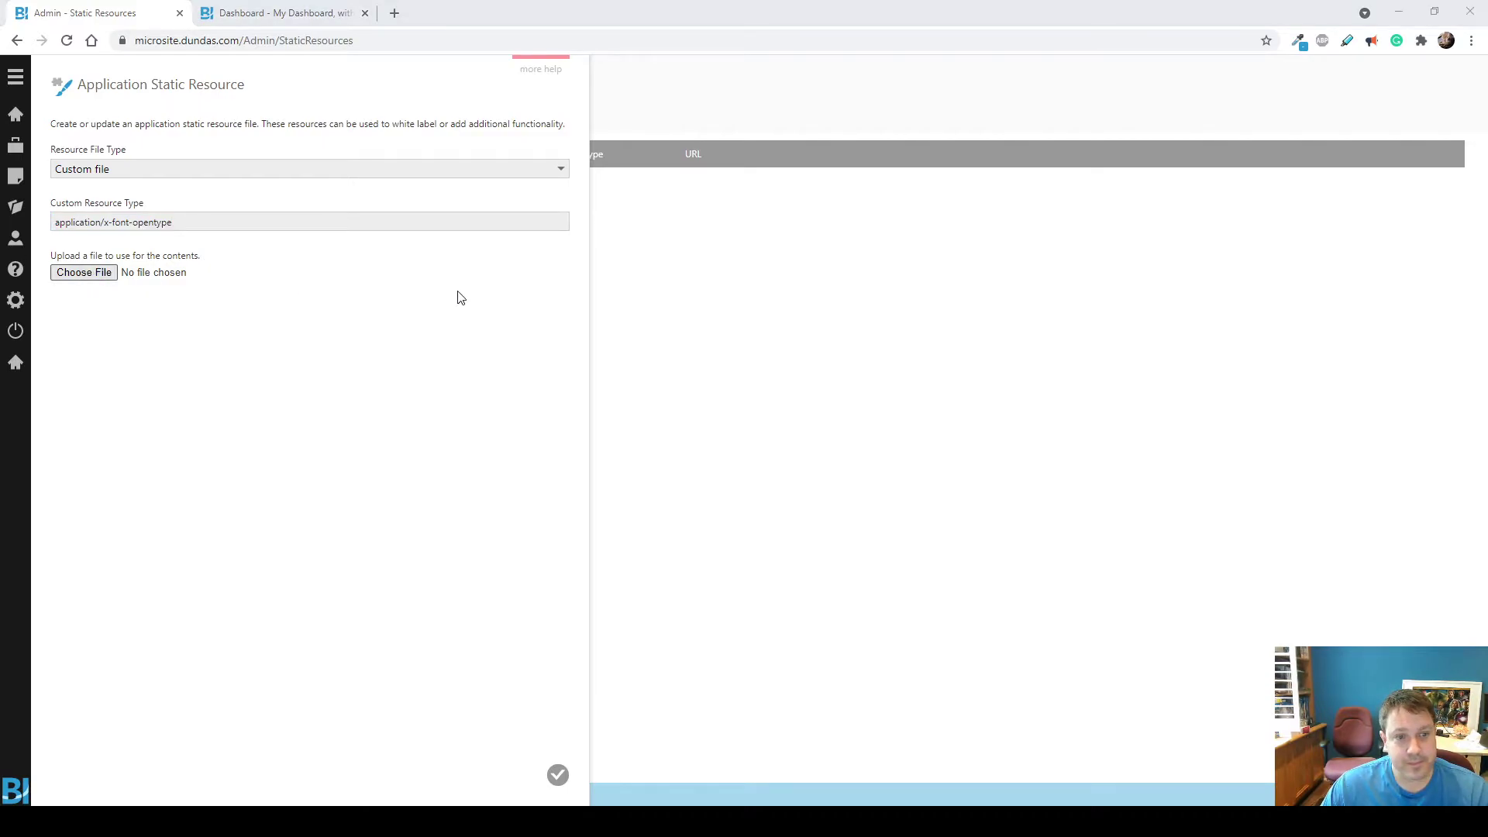
left_click(533, 338)
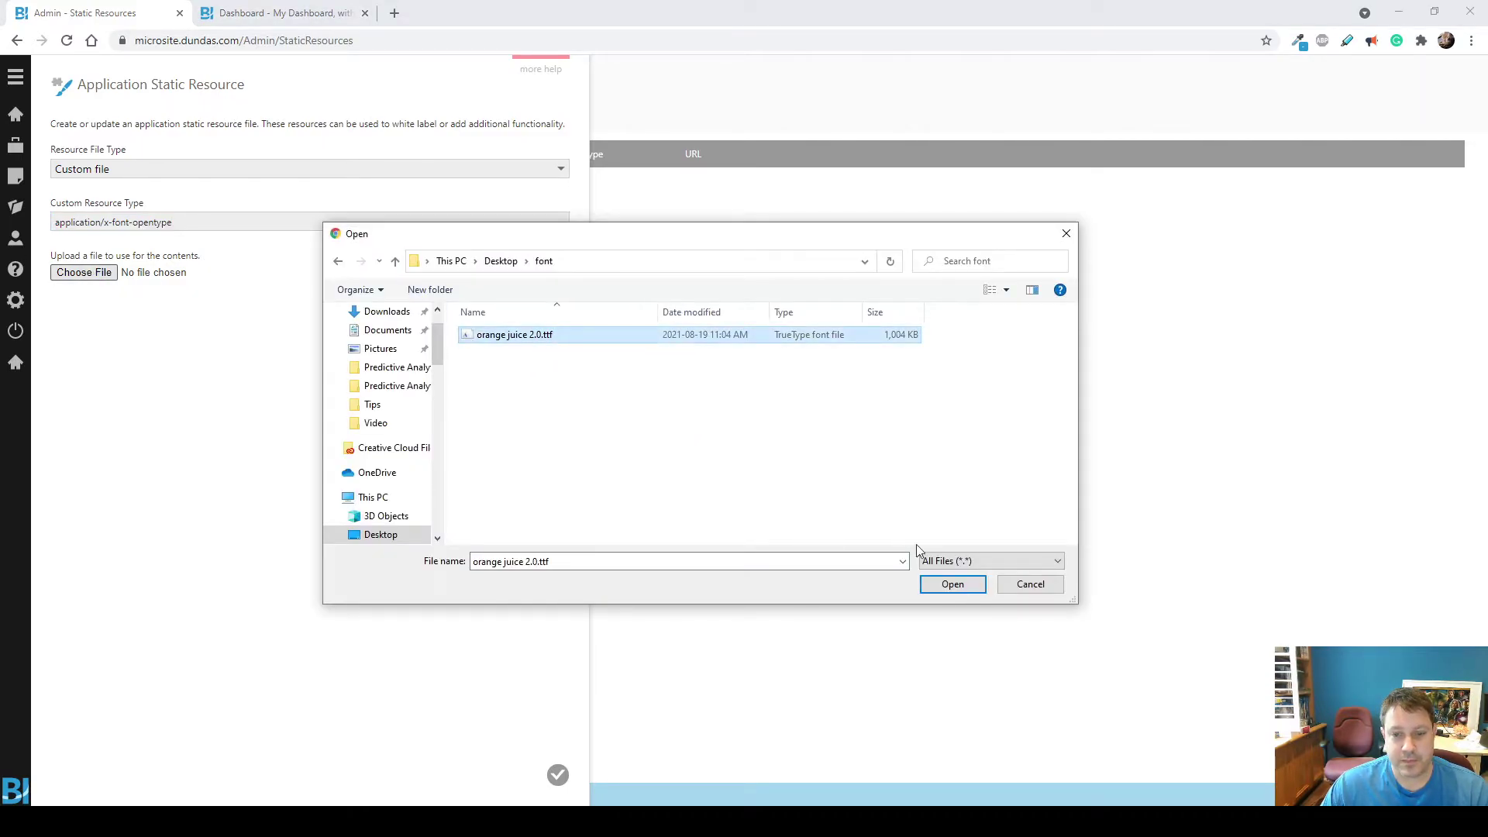
left_click(948, 586)
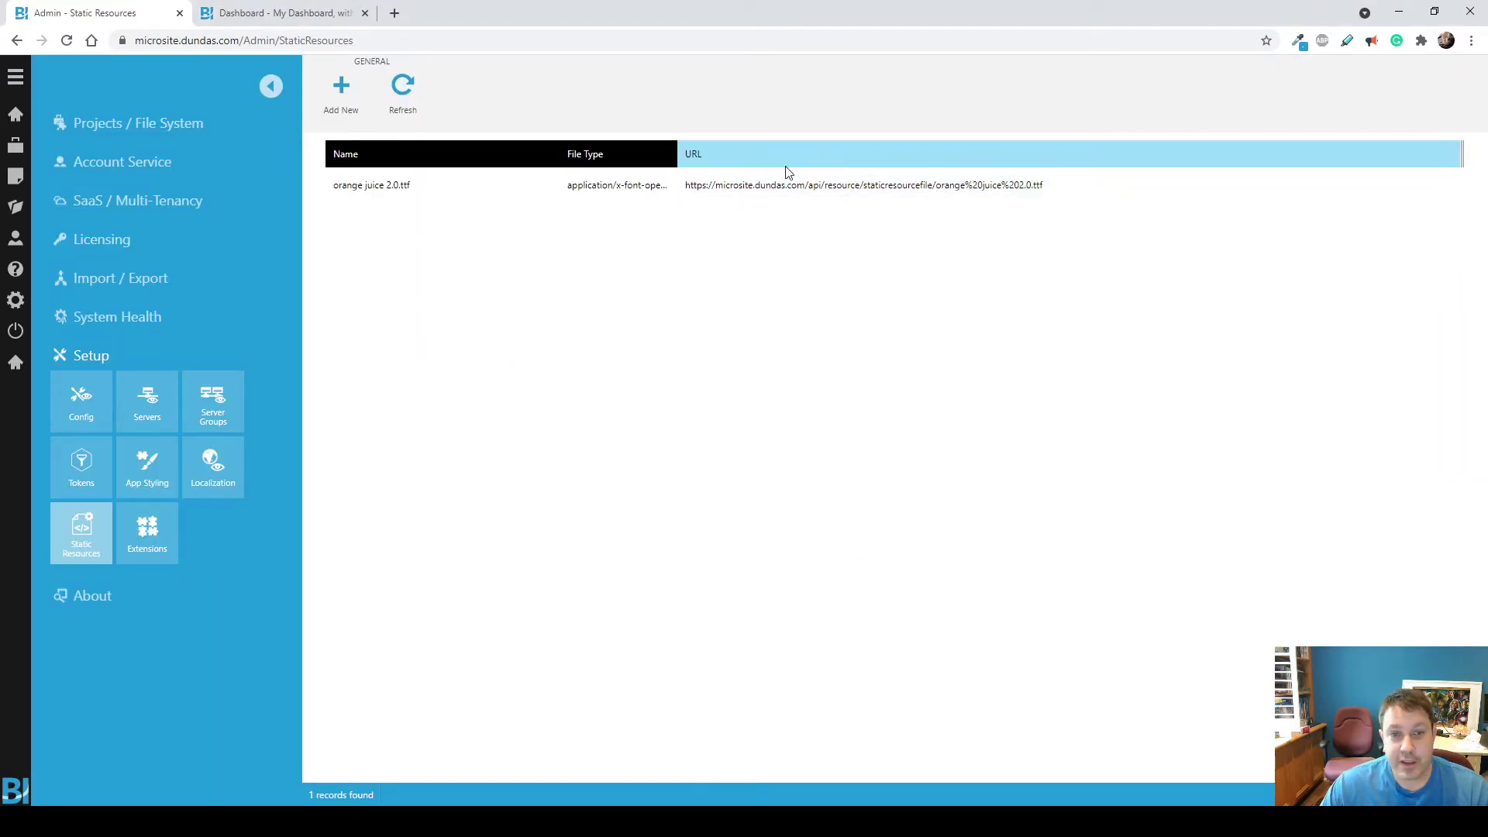
left_click(473, 184)
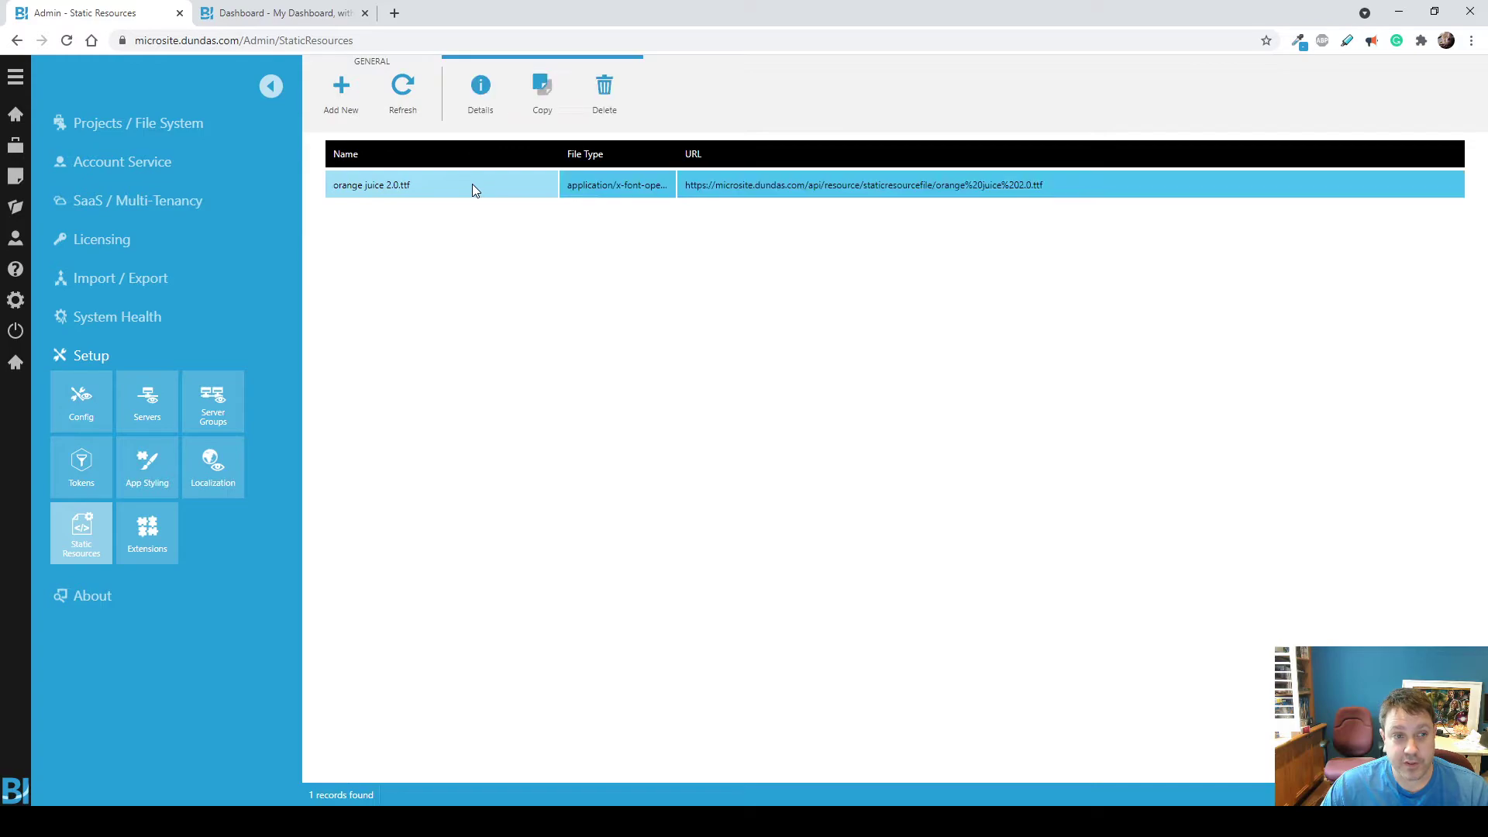
left_click(542, 94)
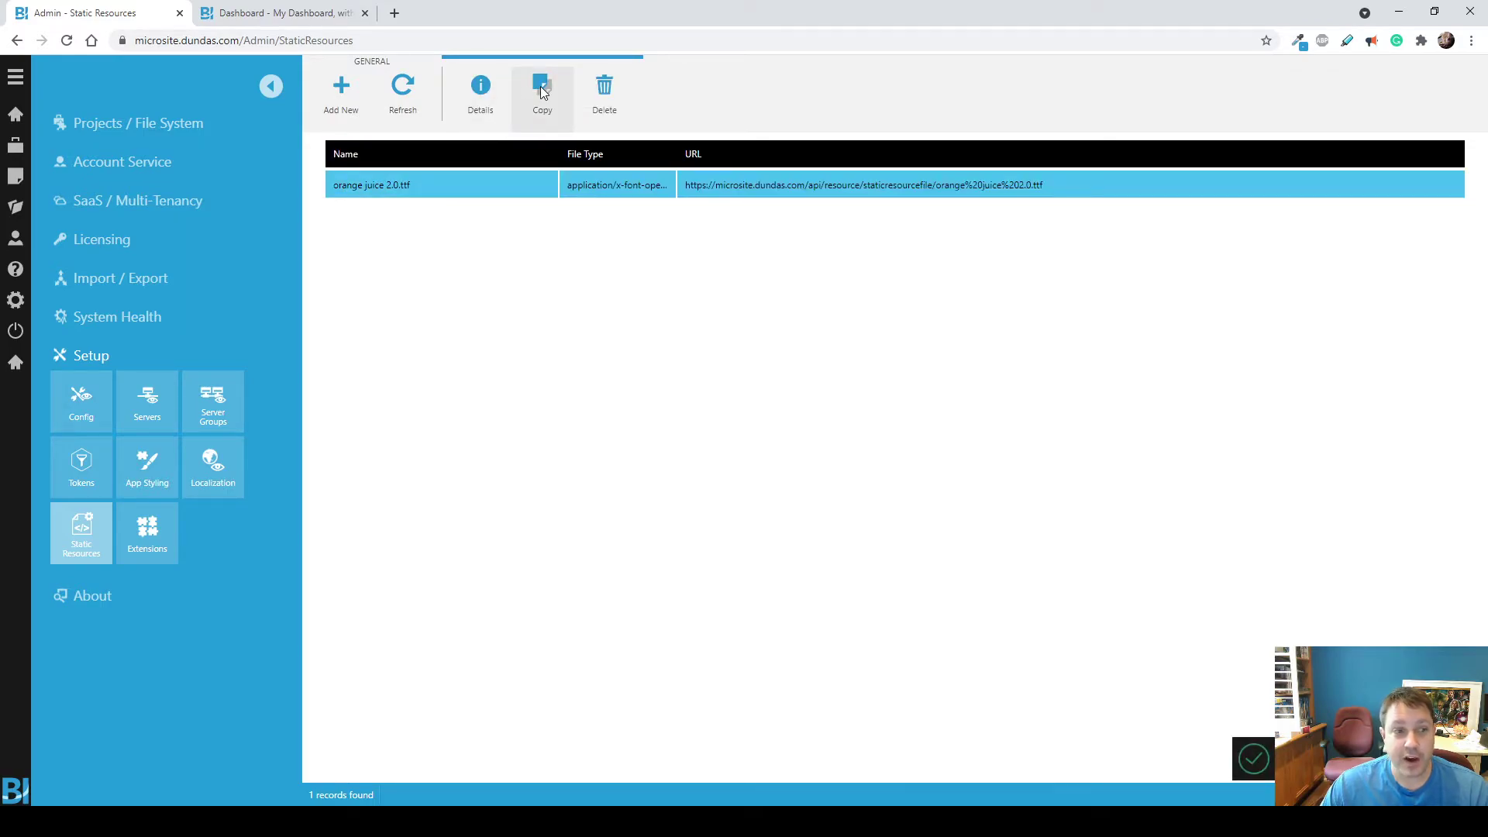
left_click(128, 465)
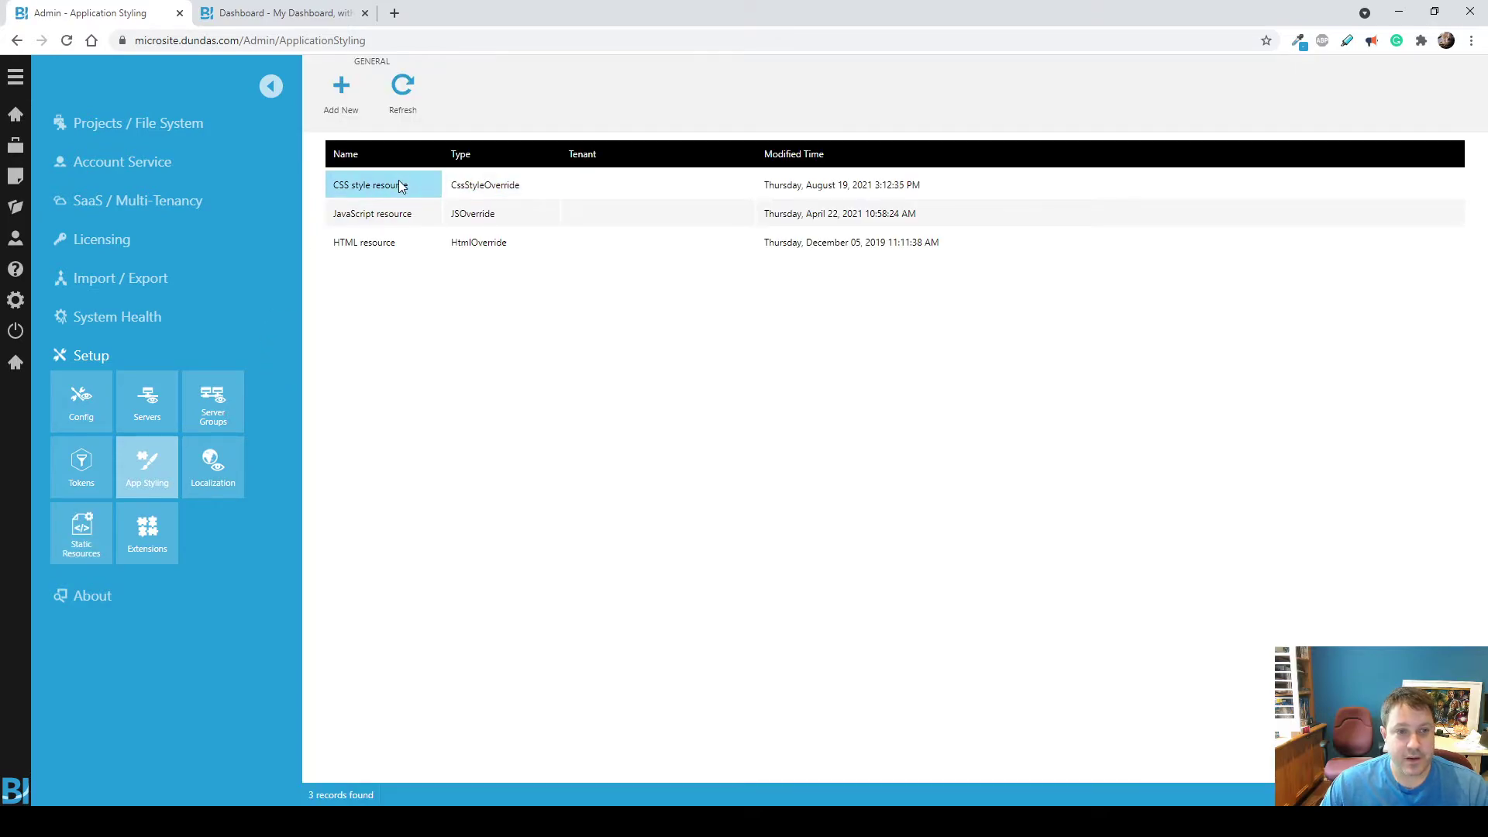
double_click(401, 187)
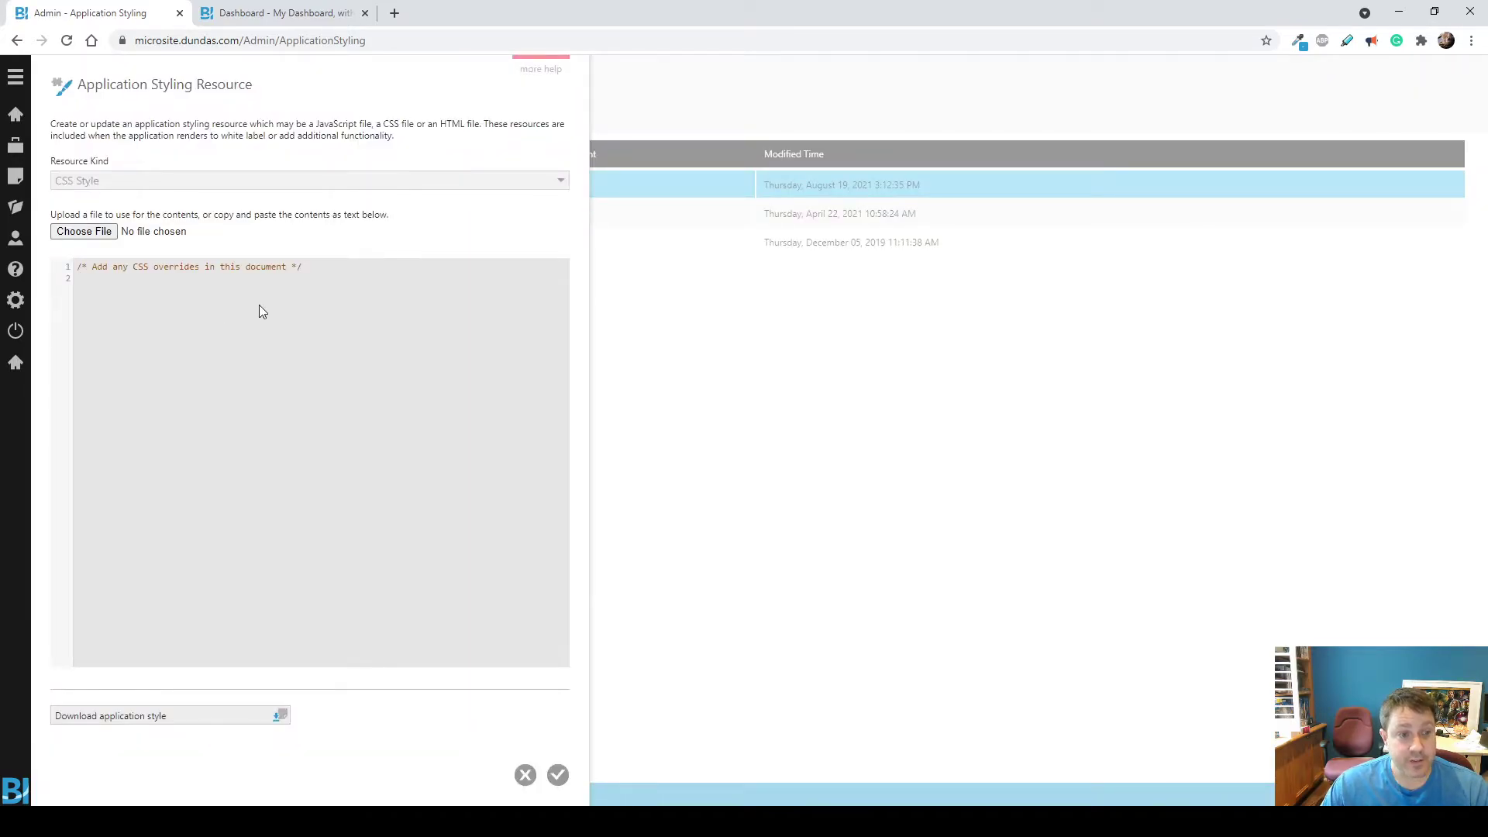
left_click(320, 353)
key("Return")
type("https://microsite.dundas.com/api/resource/staticresourcefile/orange%20juice%202.0.ttf")
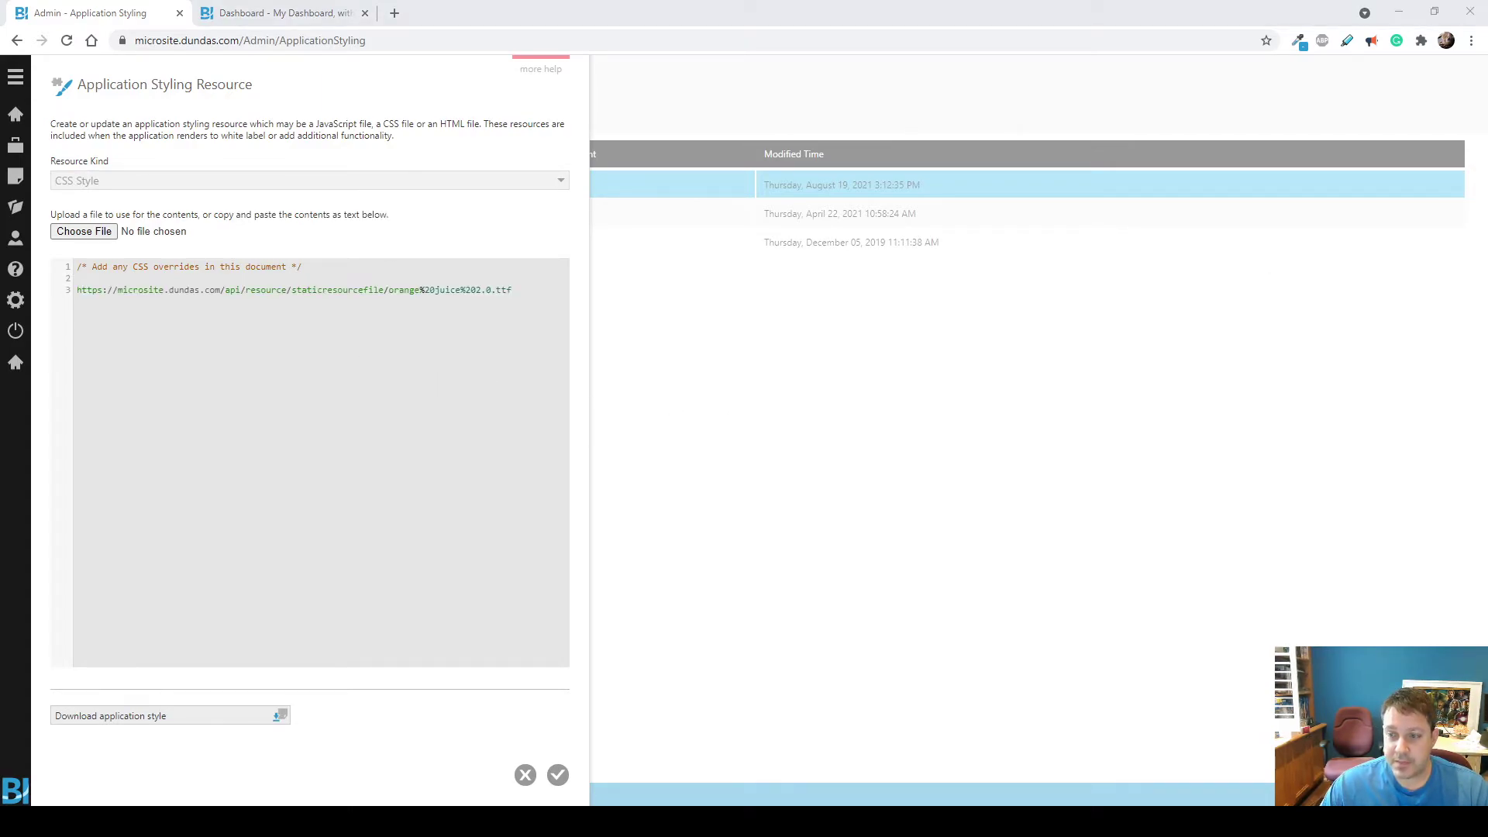
left_click(228, 324)
type("@font-face {   font-family: myFirstFont;   src: url(); }")
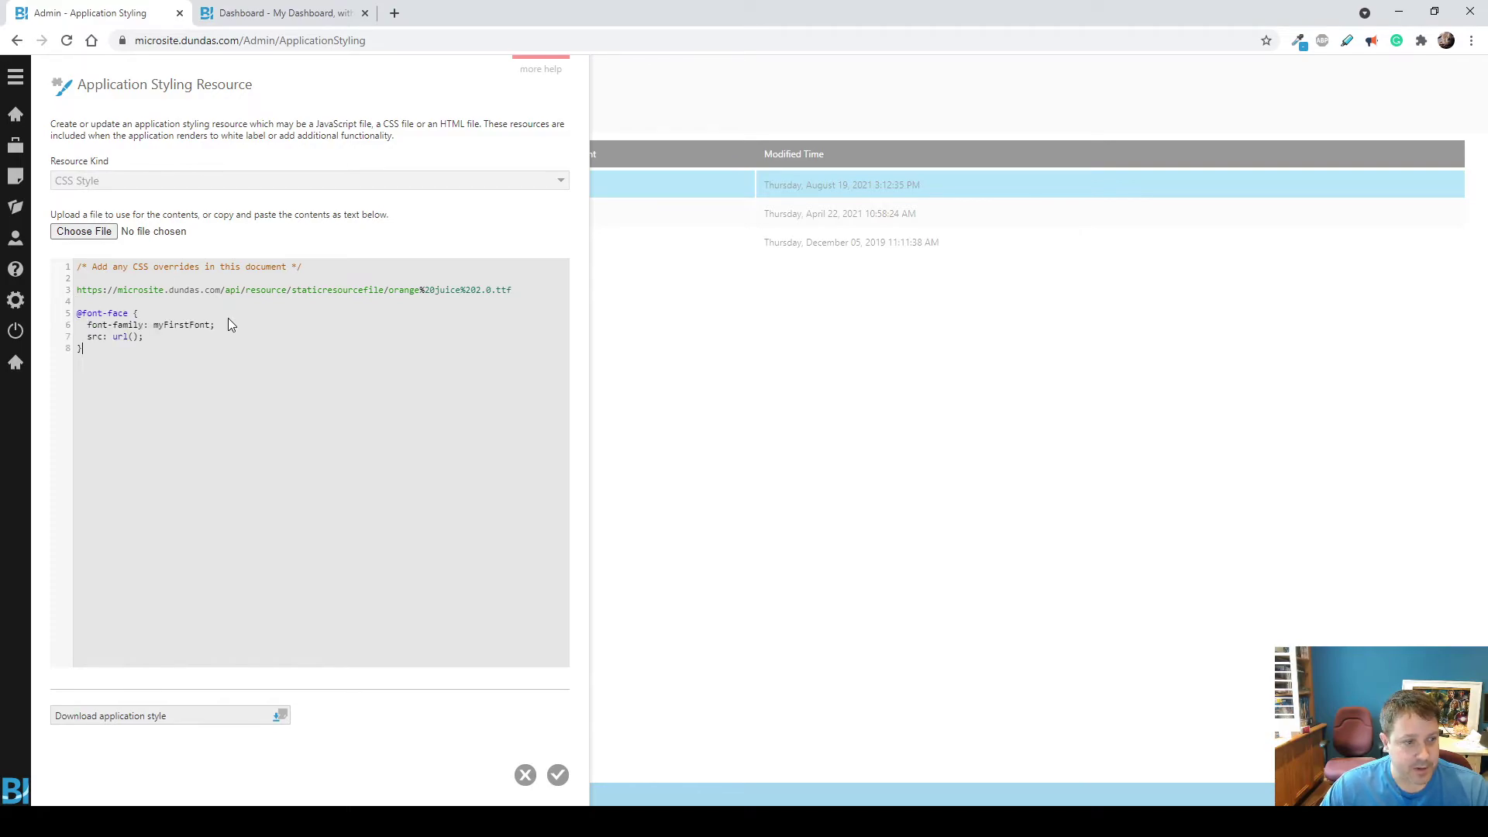
Move the font URL into url(), rename the font-family to VeryProssionalFont, and save.
left_click_drag(539, 292, 77, 291)
key("ctrl+c")
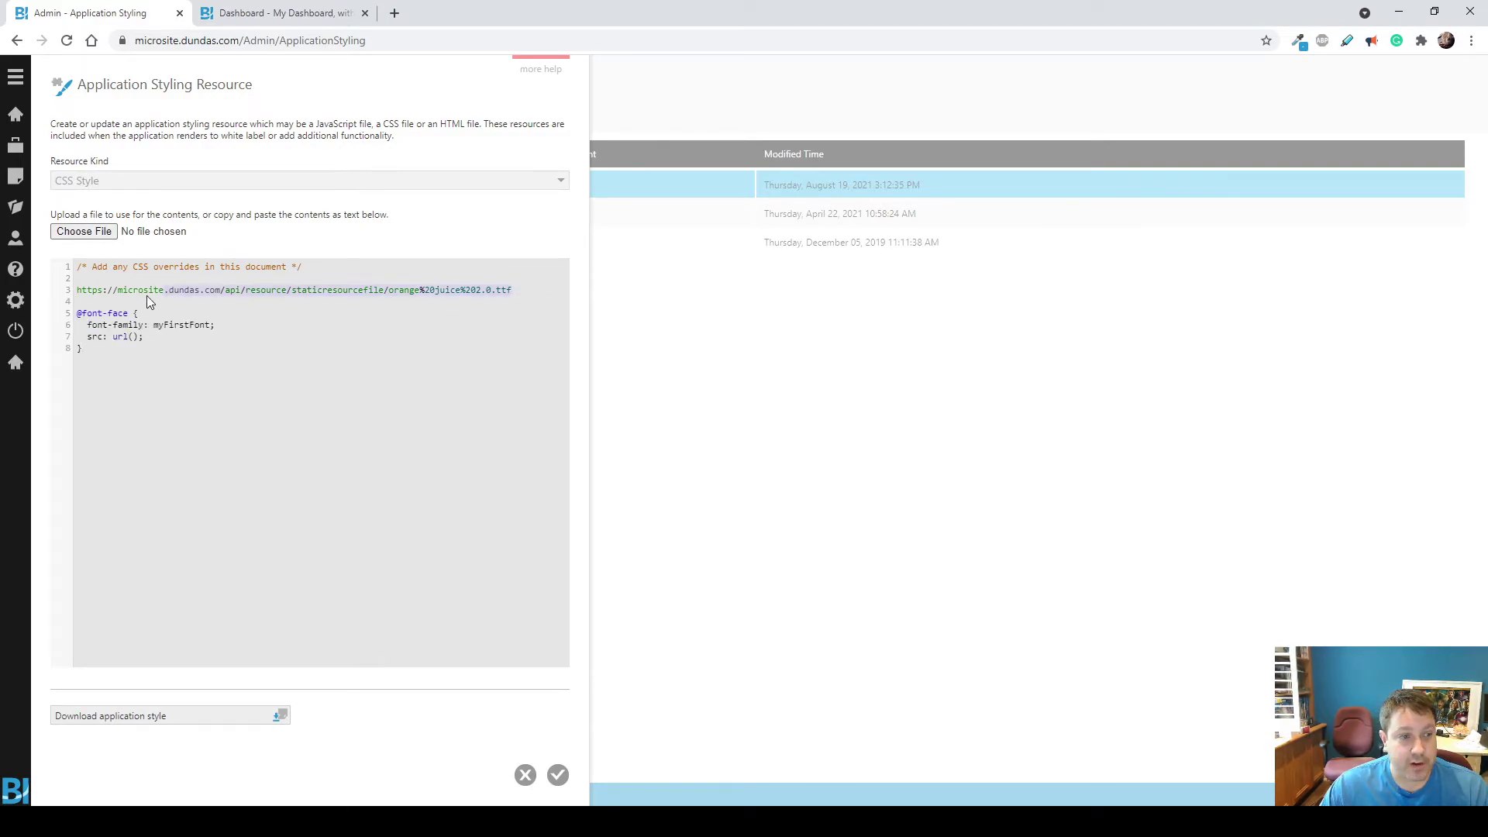
key("BackSpace")
left_click(137, 338)
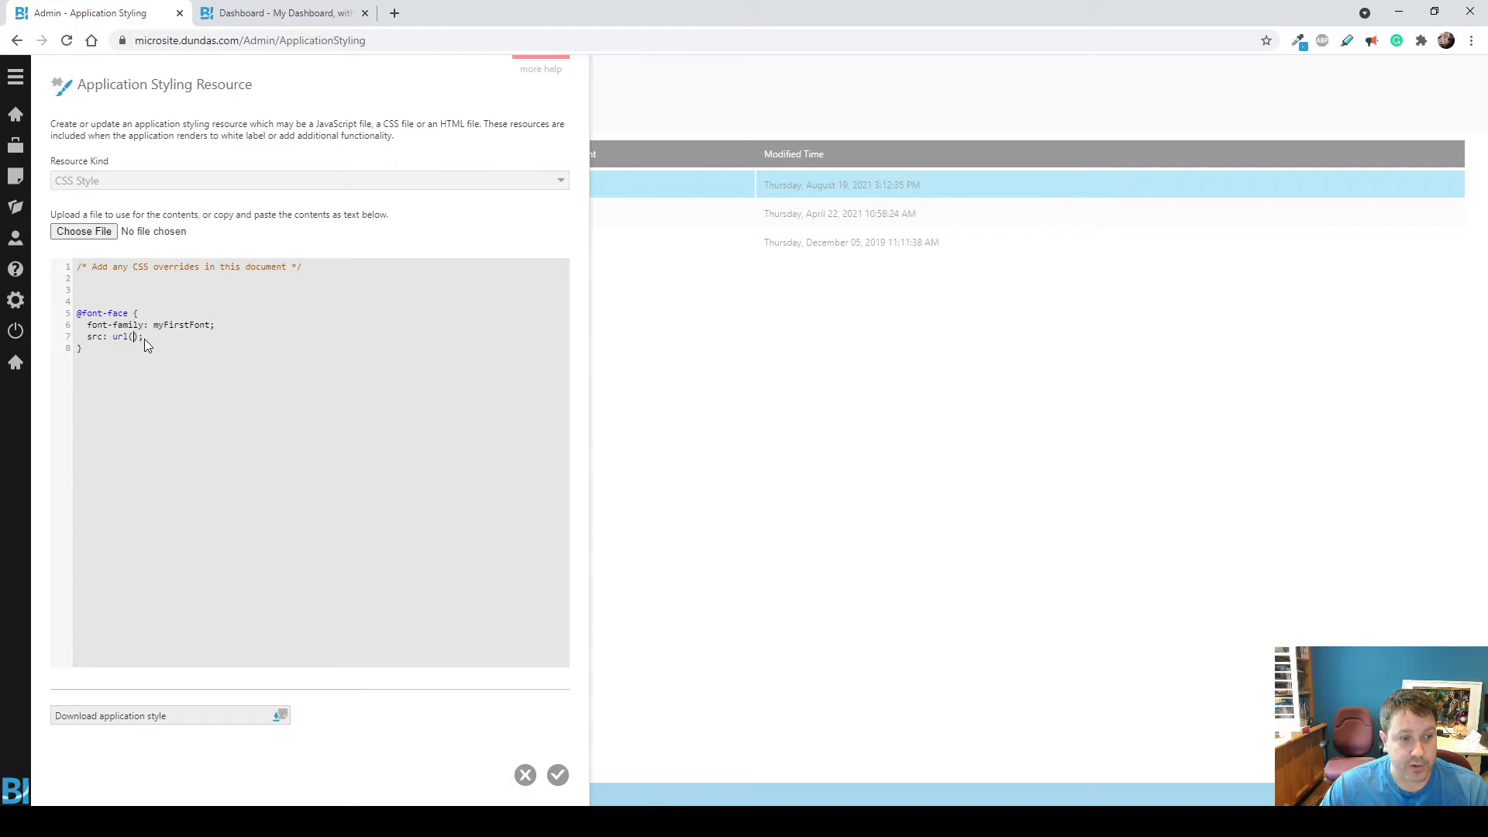
key("ctrl+v")
double_click(181, 327)
type("VeryPr")
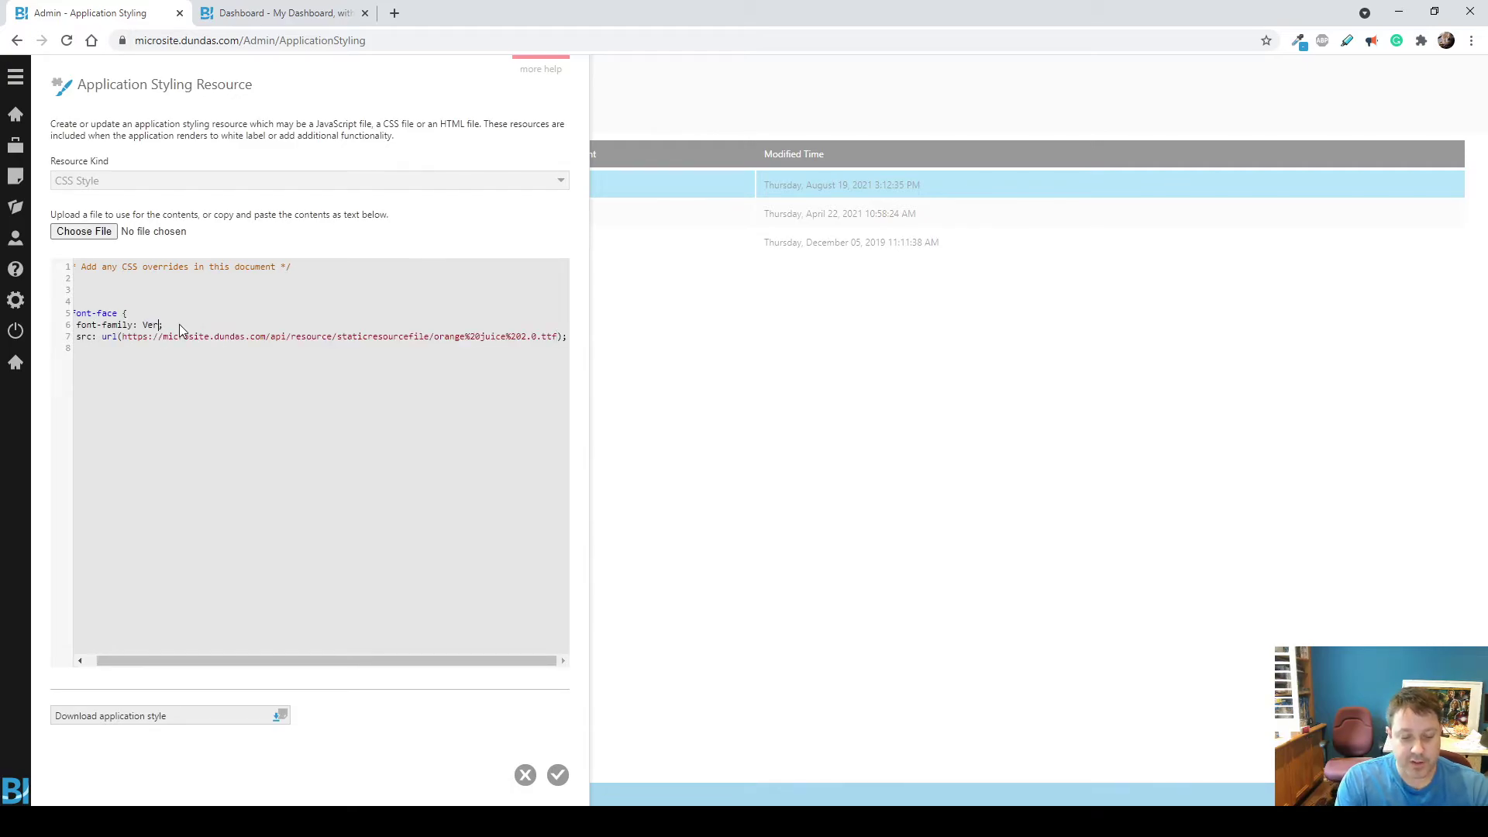
type("ossionalF")
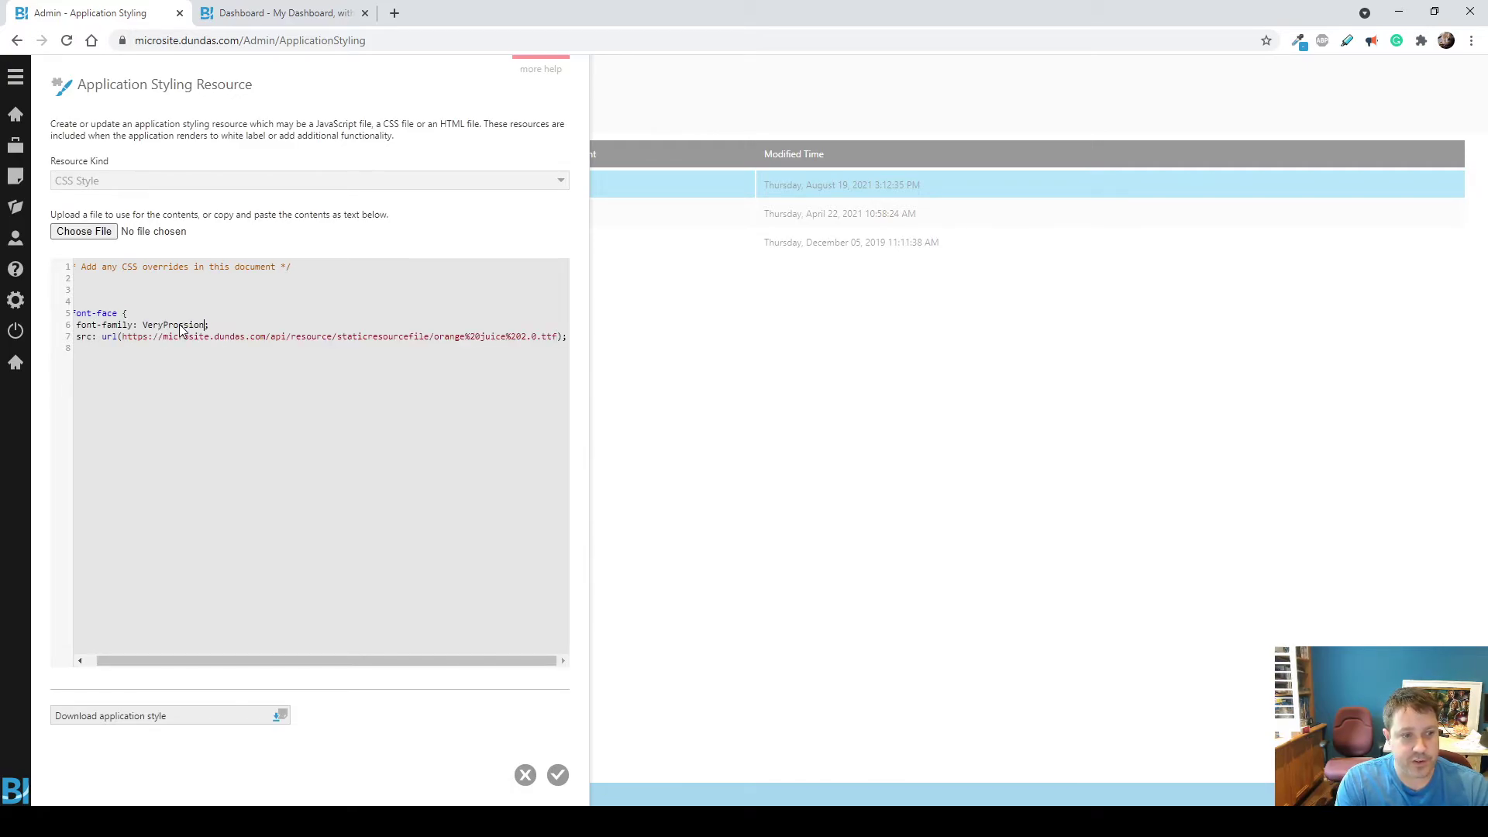
type("ont")
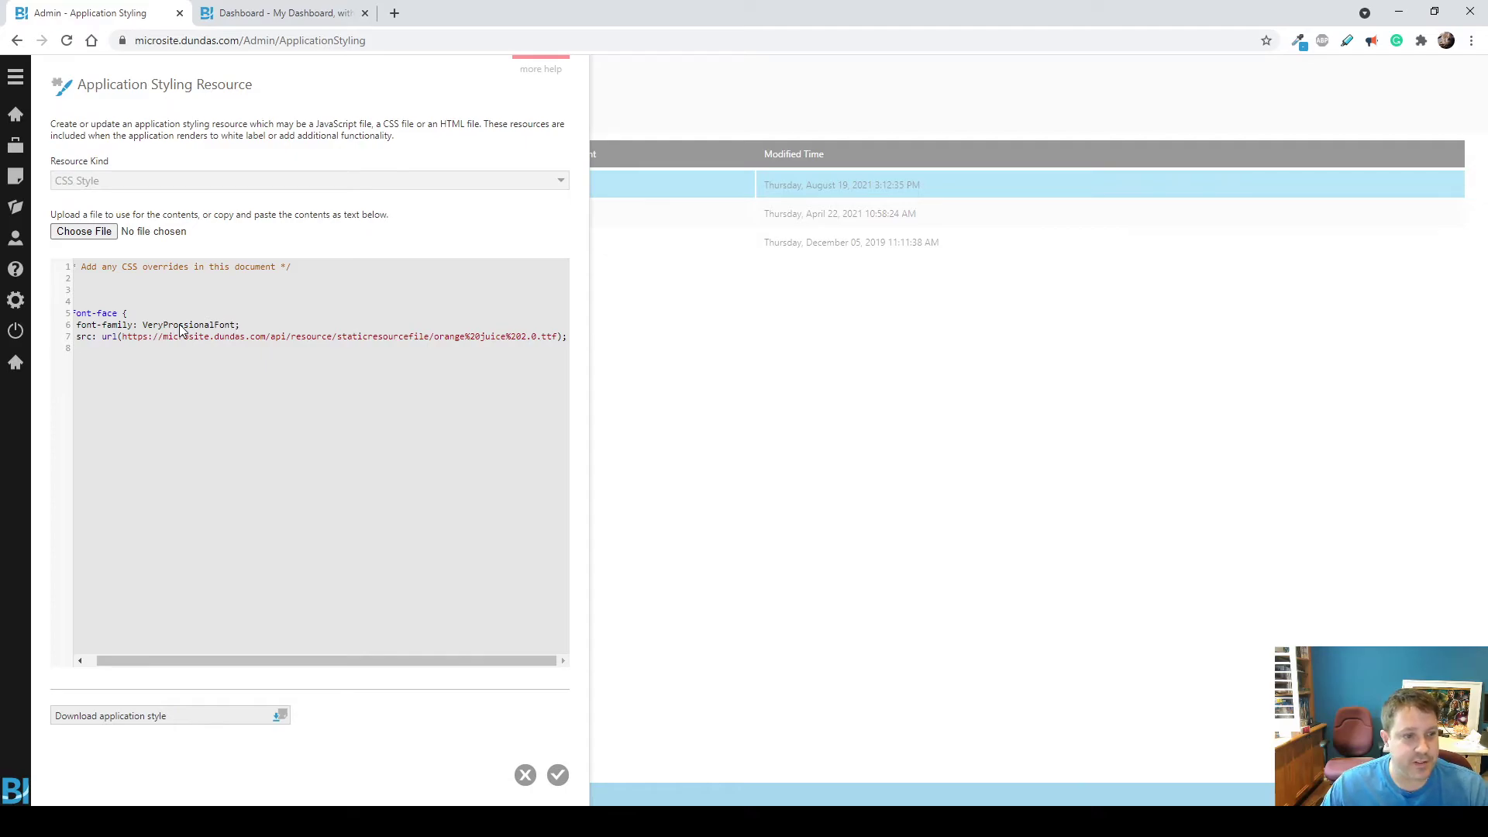
double_click(181, 326)
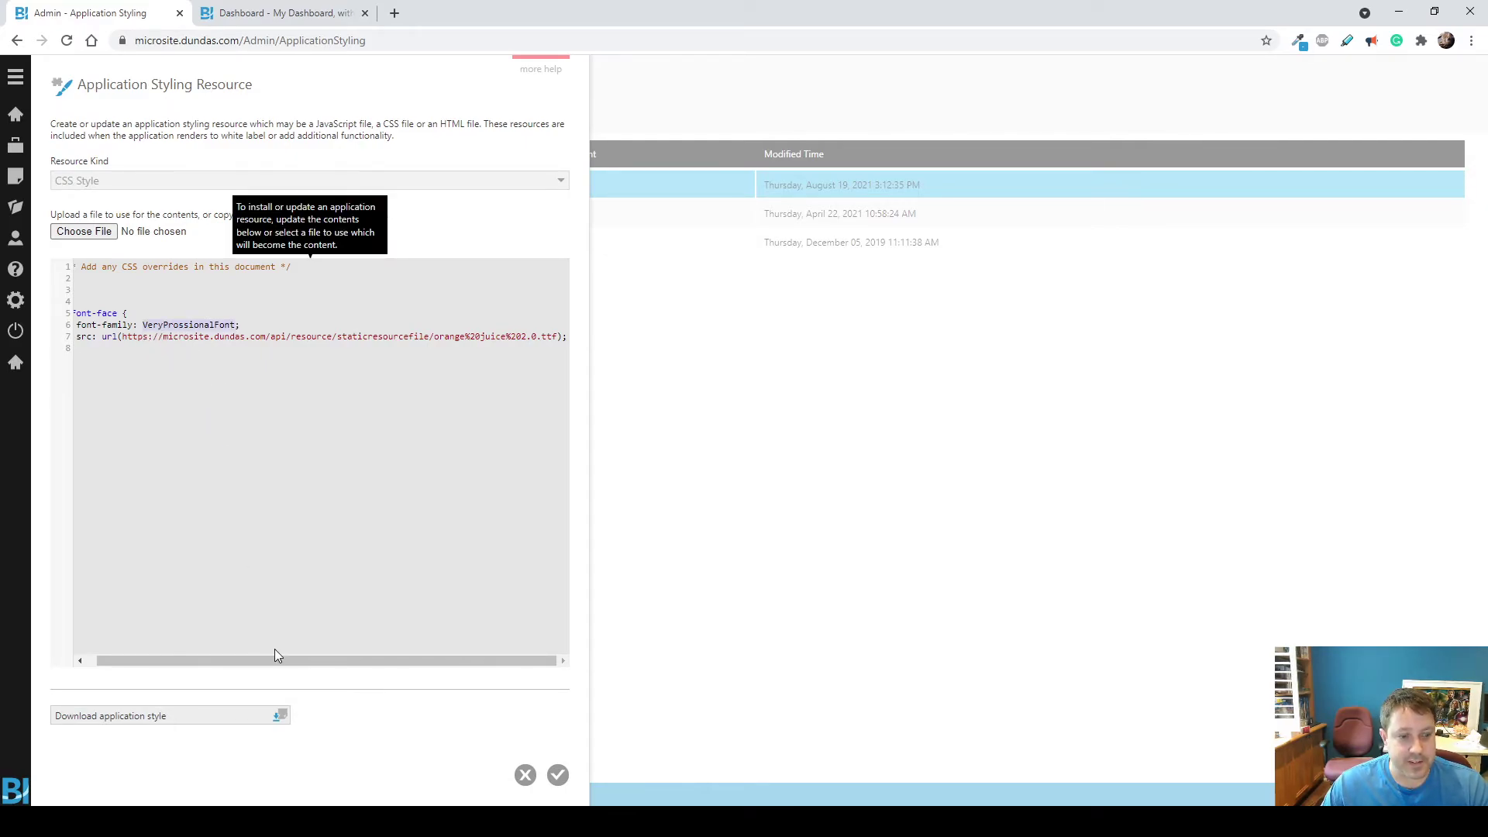
left_click_drag(292, 656, 168, 646)
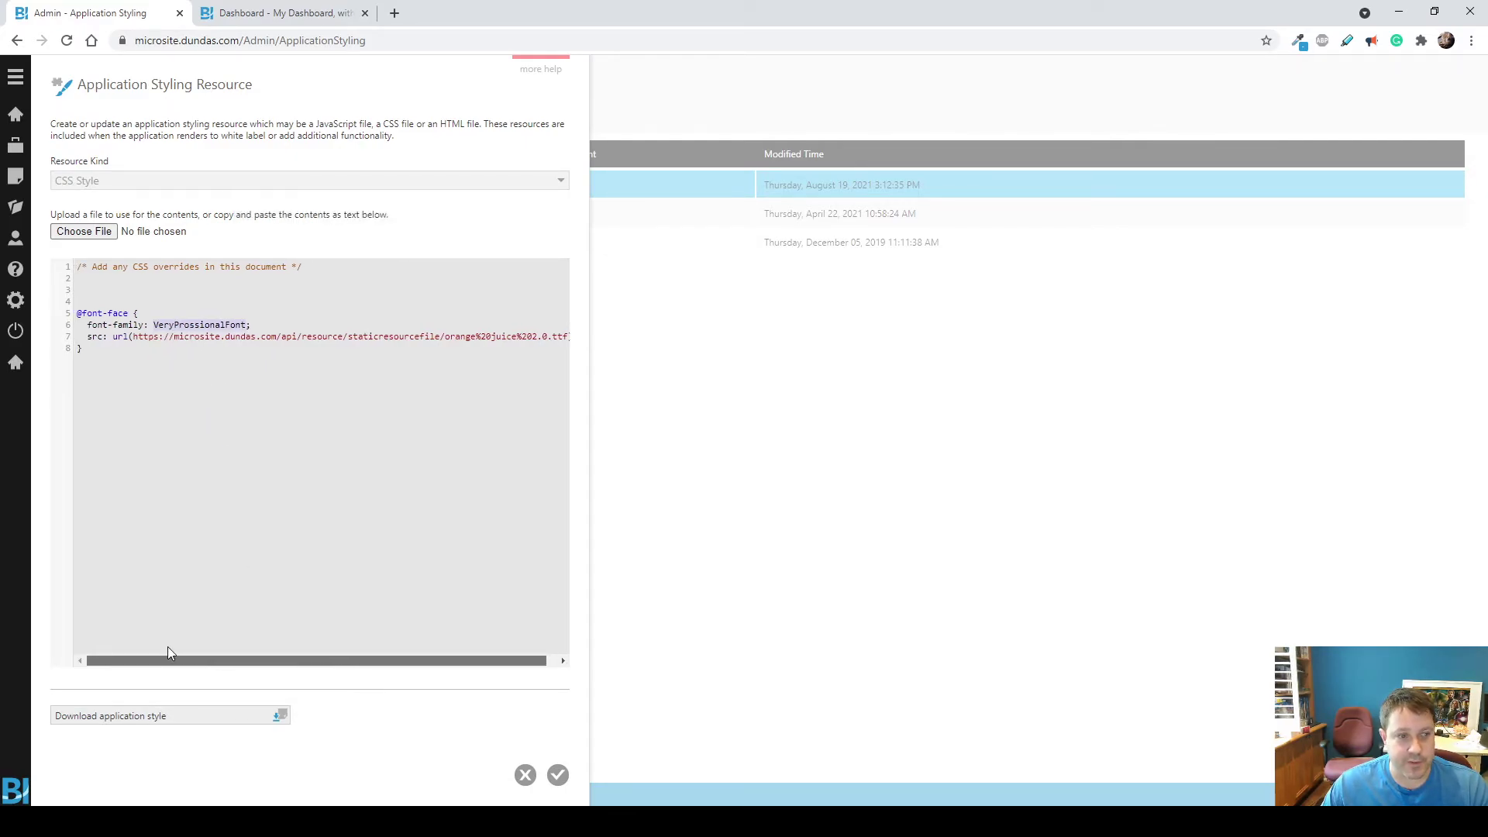
left_click(562, 780)
Set the dashboard's revenue label to 48px font size and widen it to fit the sentence.
left_click(283, 14)
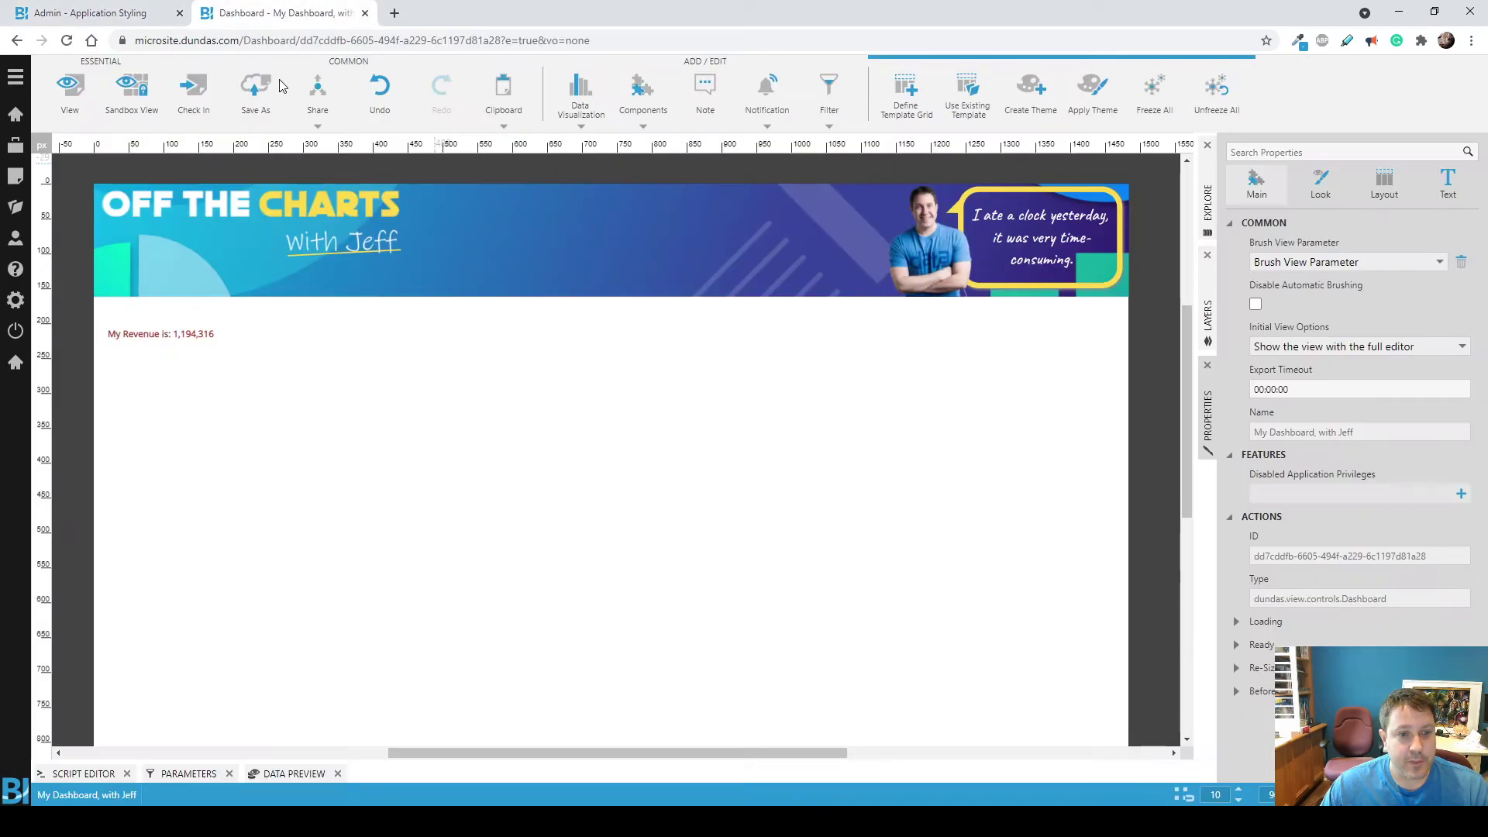
left_click(270, 345)
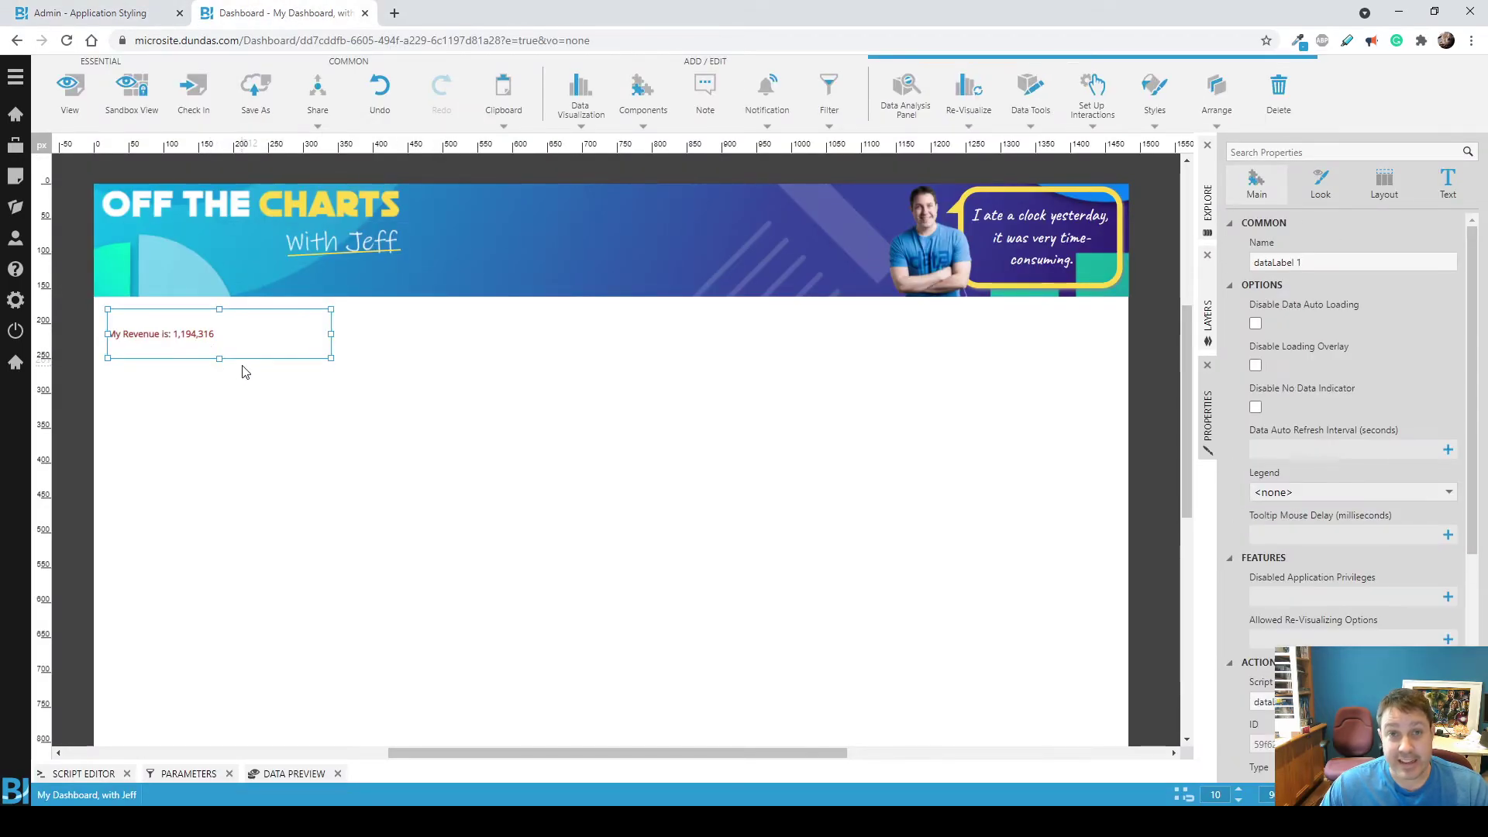
left_click(1448, 185)
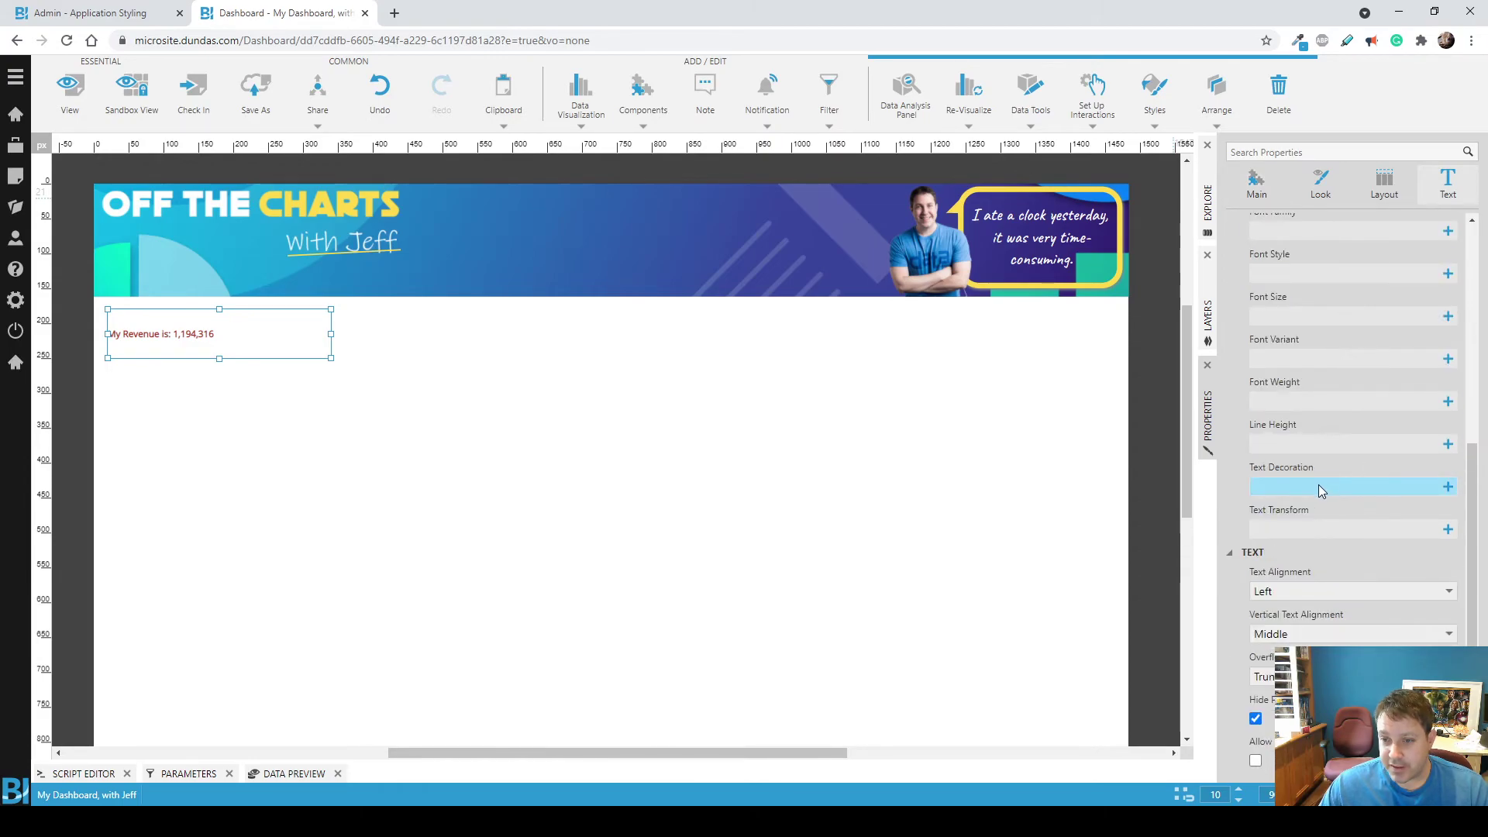
left_click(1337, 316)
scroll(1289, 443, "down", 2)
left_click(1288, 471)
type("48")
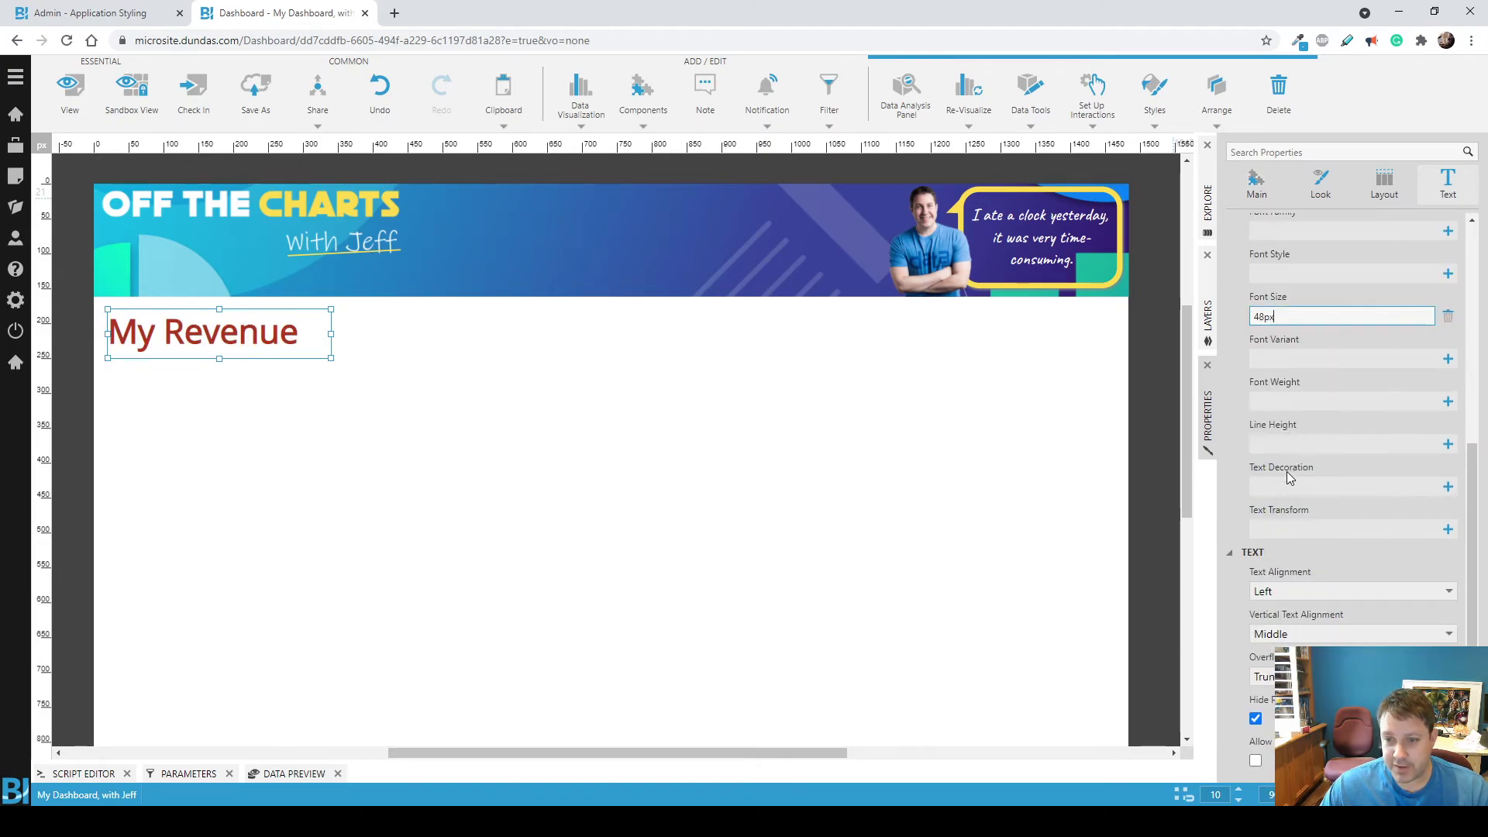
left_click_drag(332, 359, 818, 395)
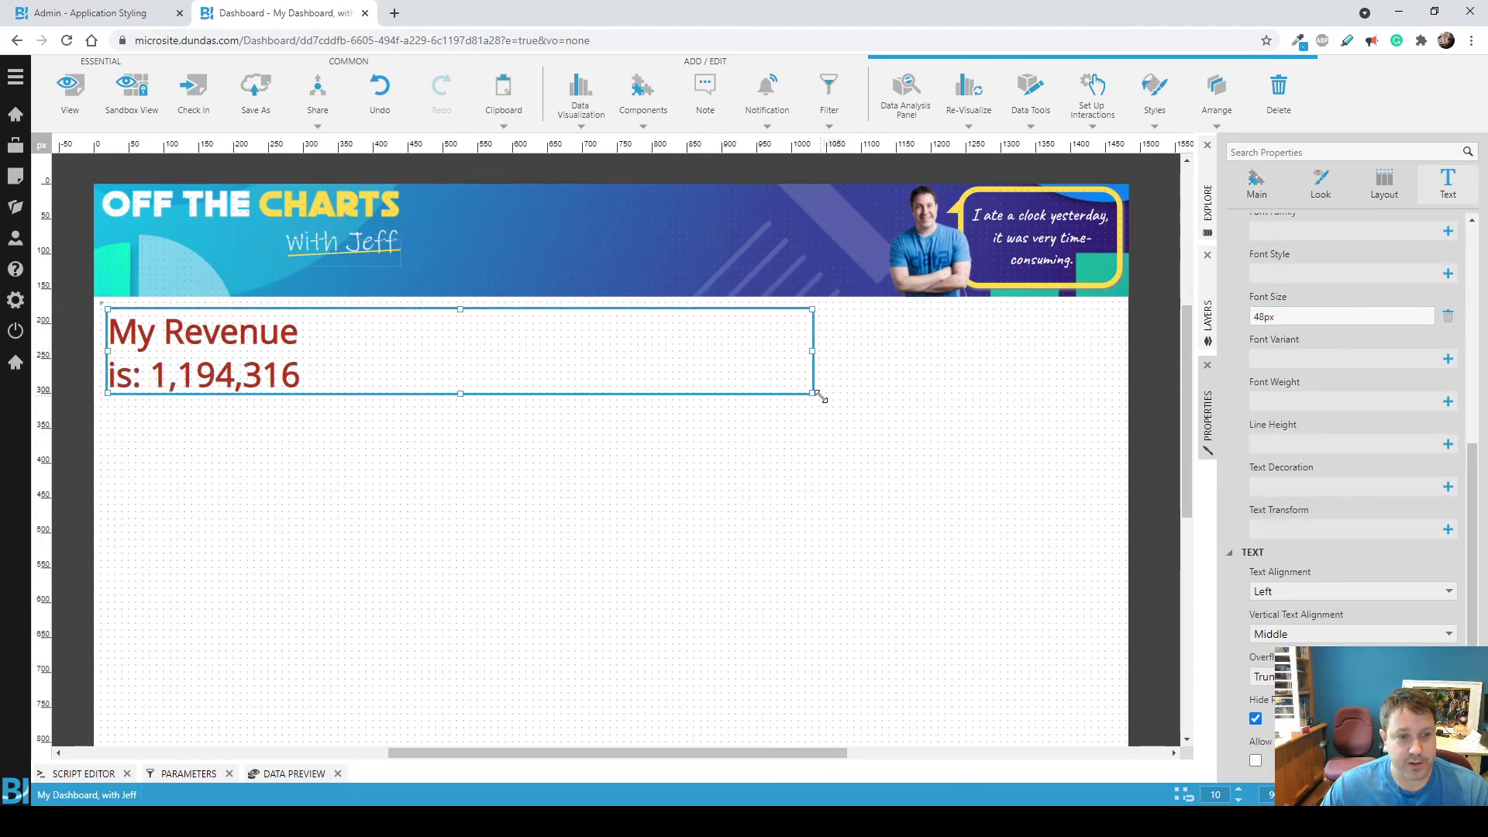
scroll(1349, 395, "up", 2)
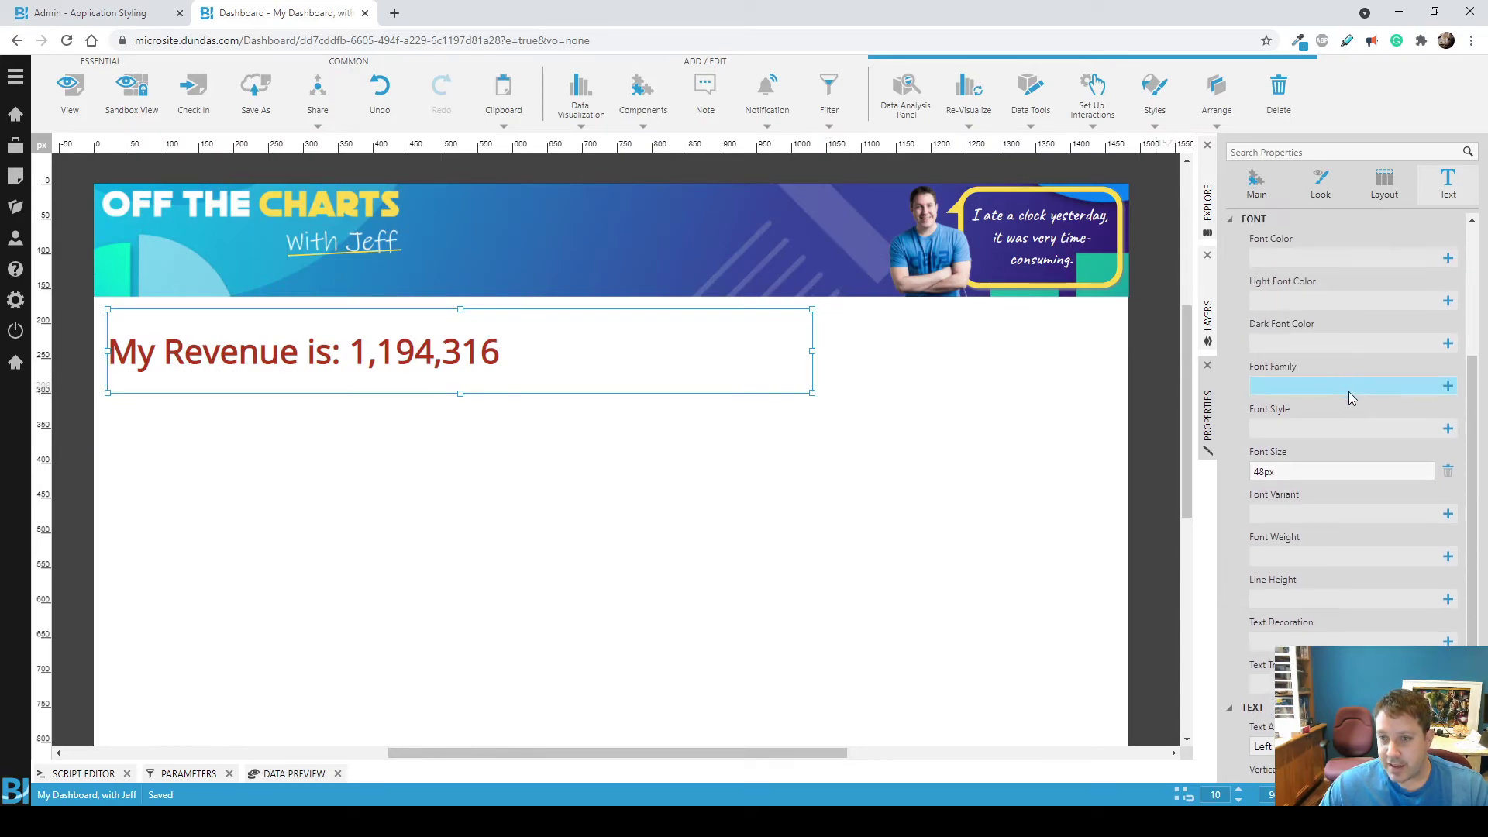
Enter VeryProssionalFont as the label's font family and reload the page with F5.
left_click(1306, 389)
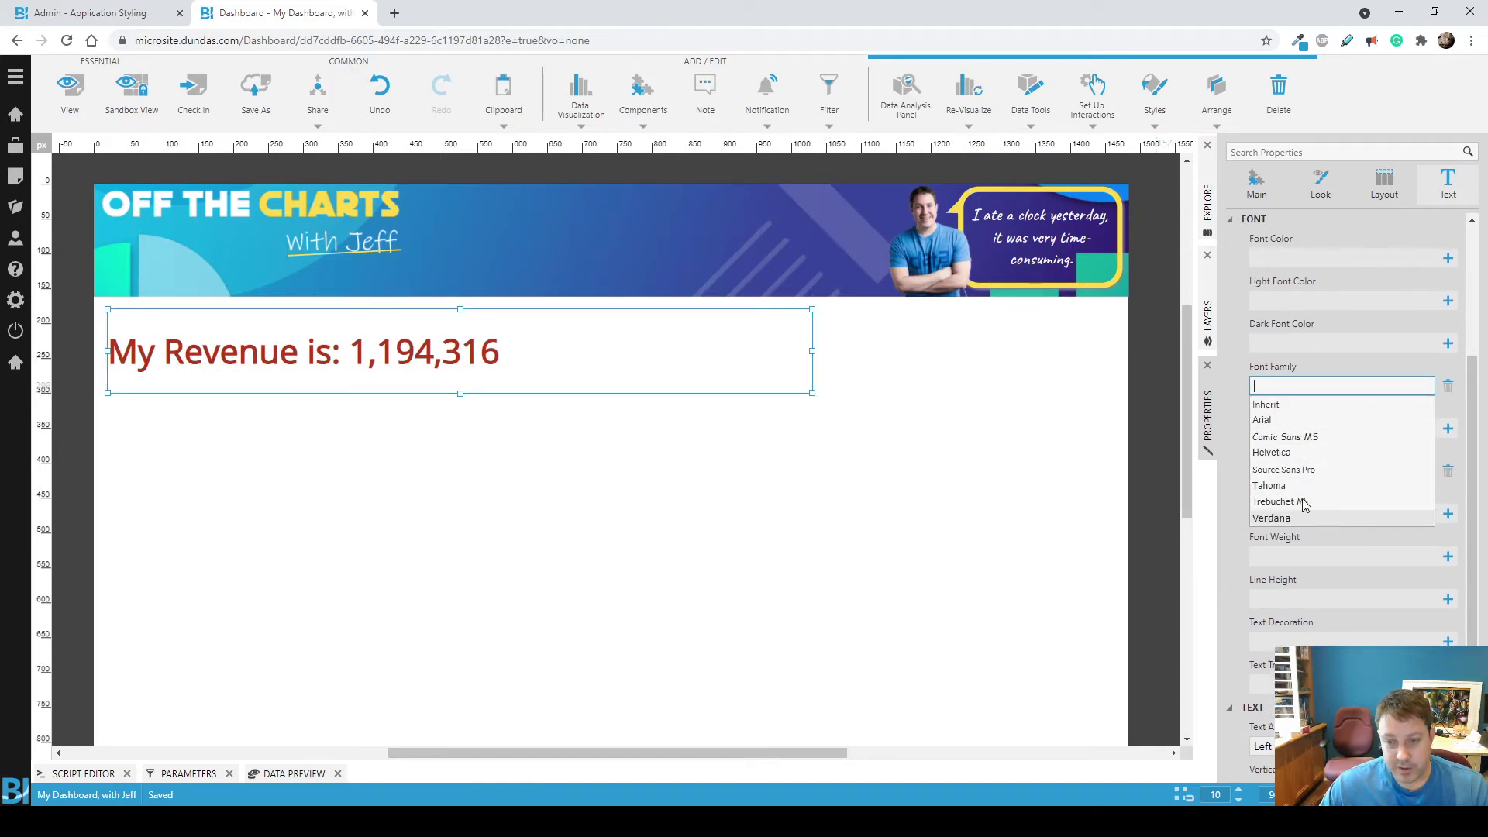
type("VeryProfessionalFont")
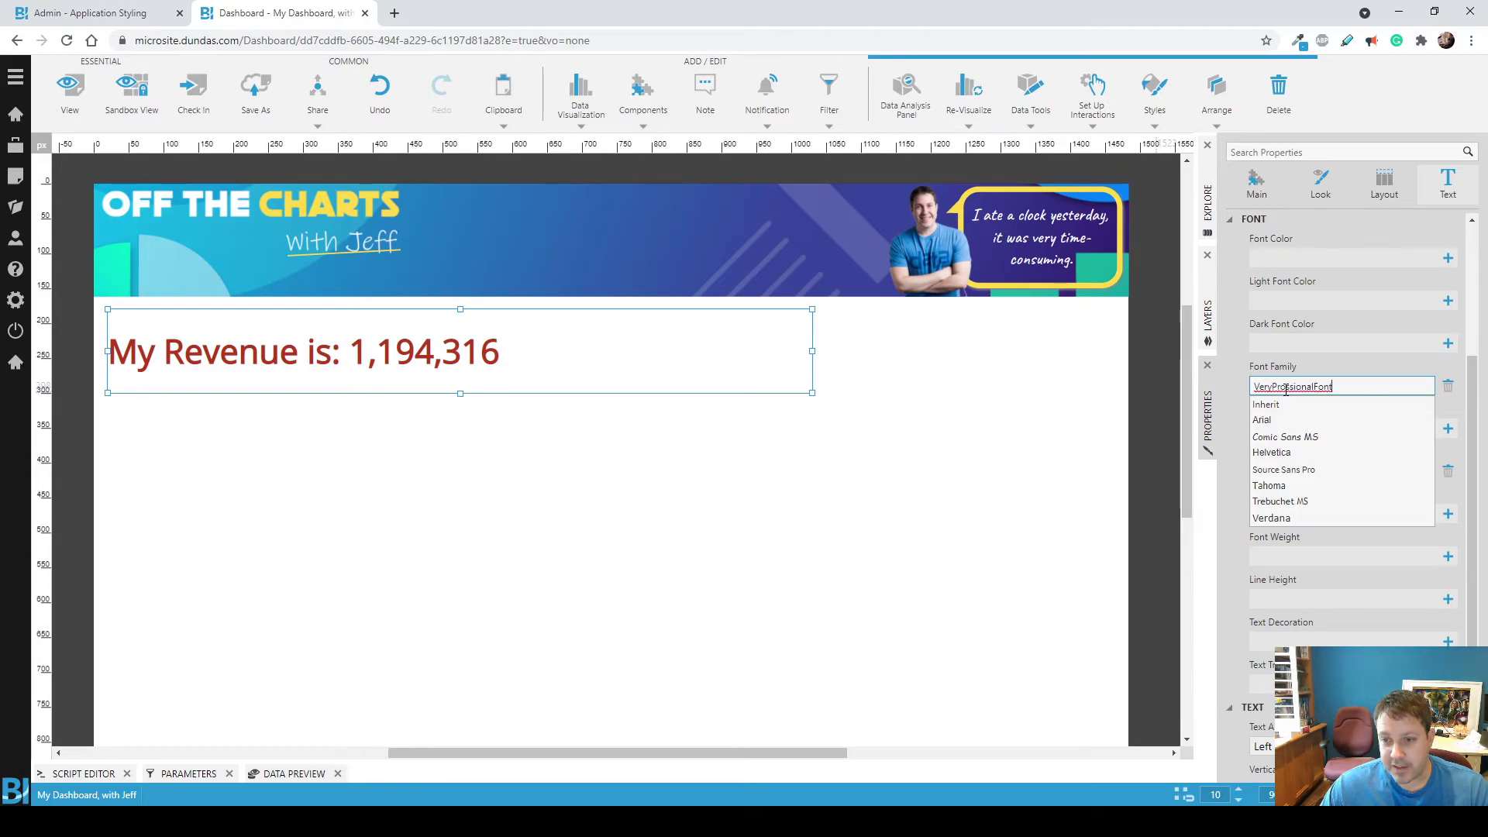
key("Tab")
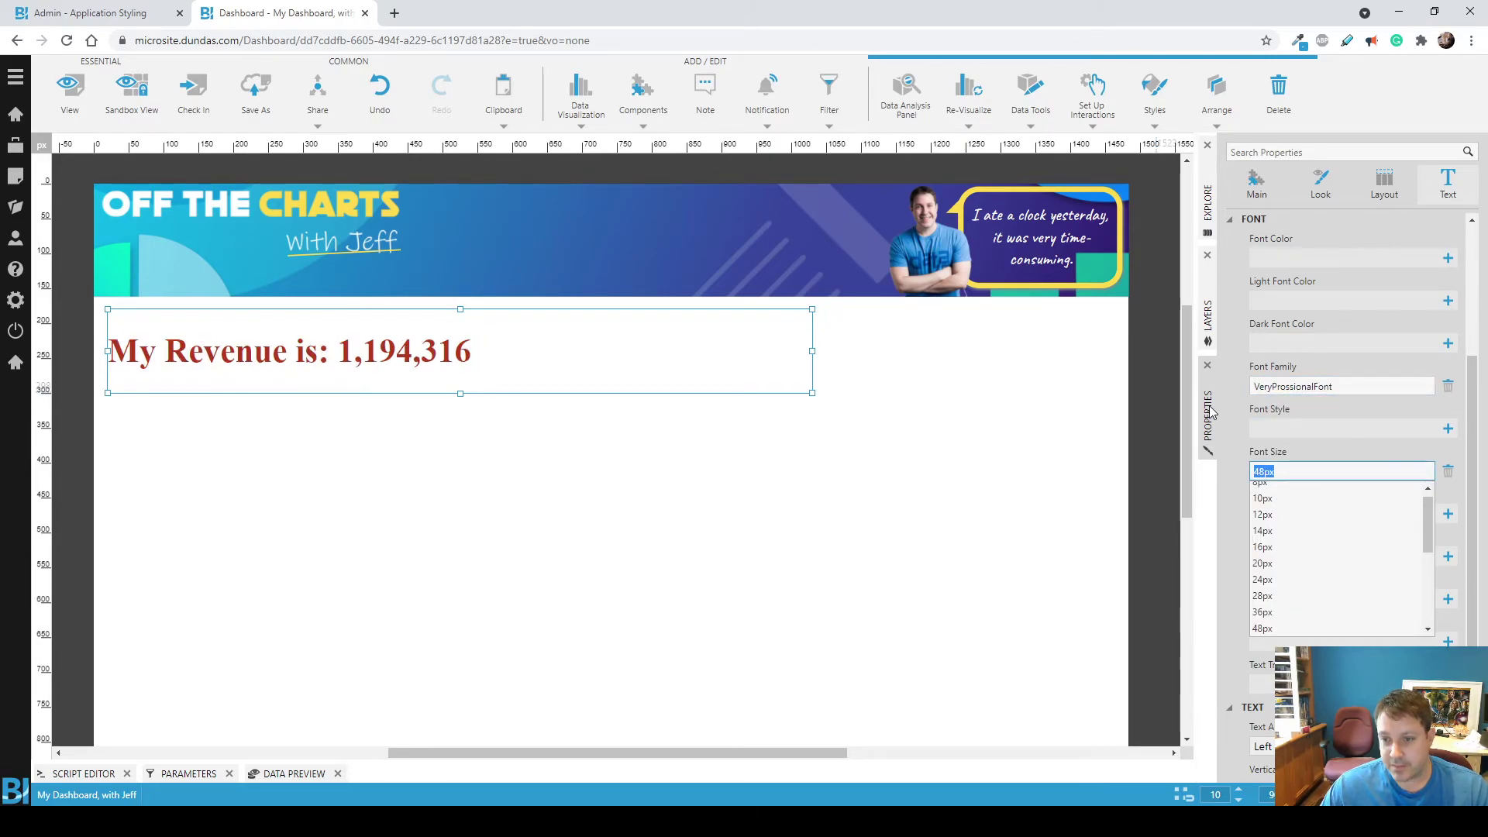
key("F5")
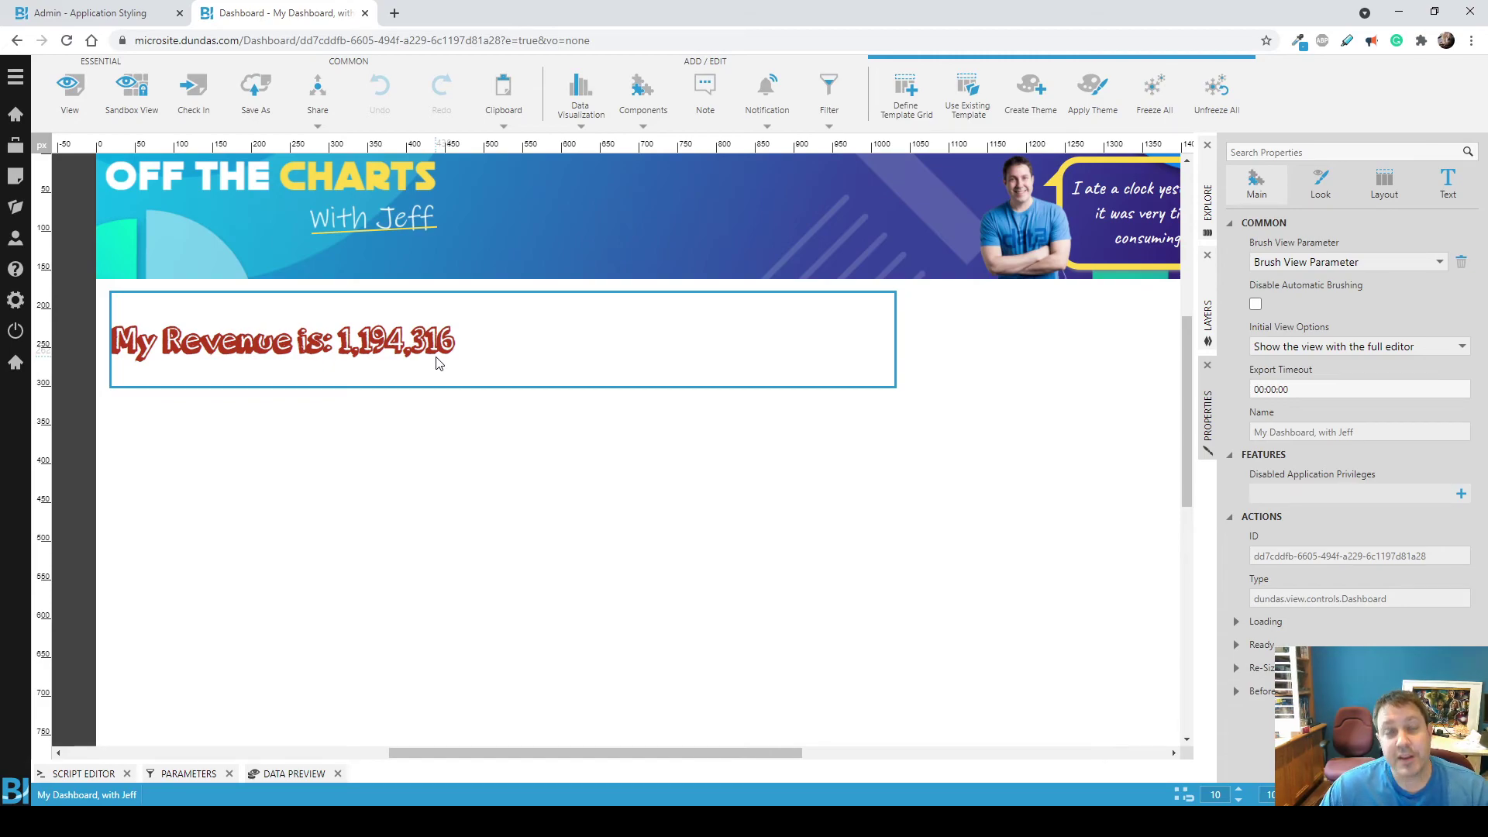
Save the dashboard with Ctrl+S and check the revenue label's font settings.
key("ctrl+s")
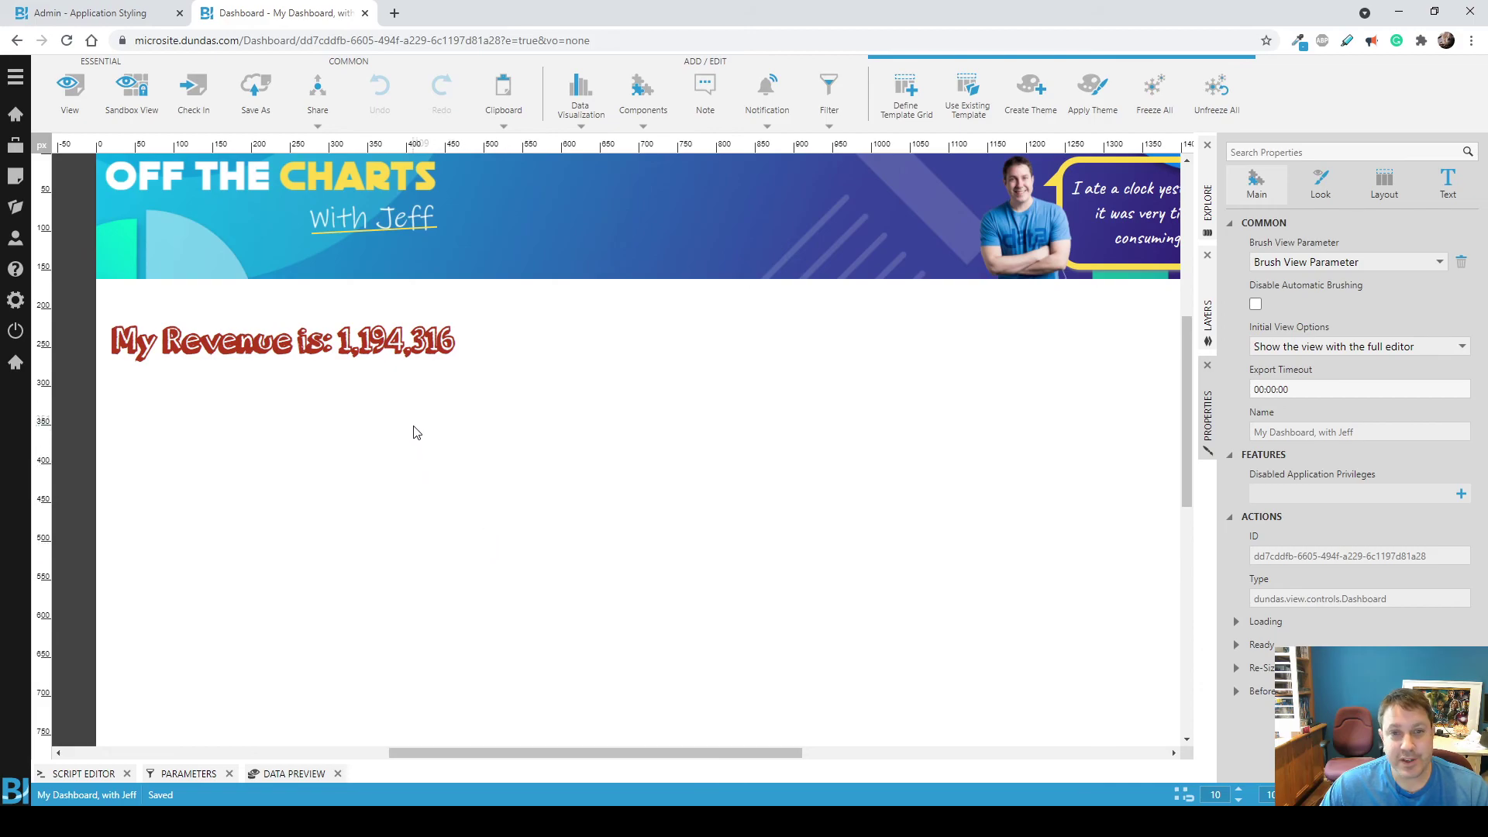
left_click(511, 361)
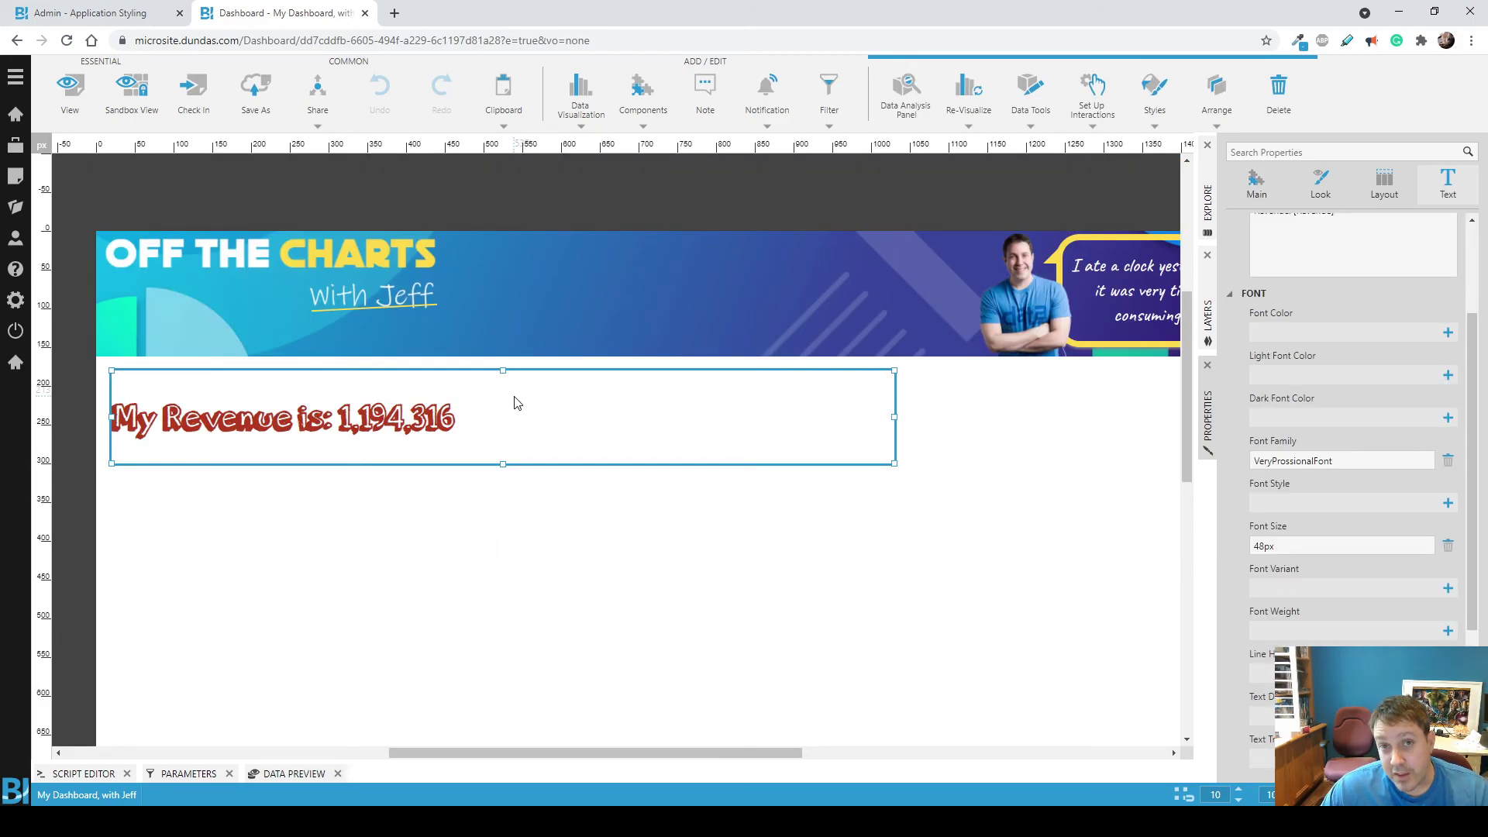